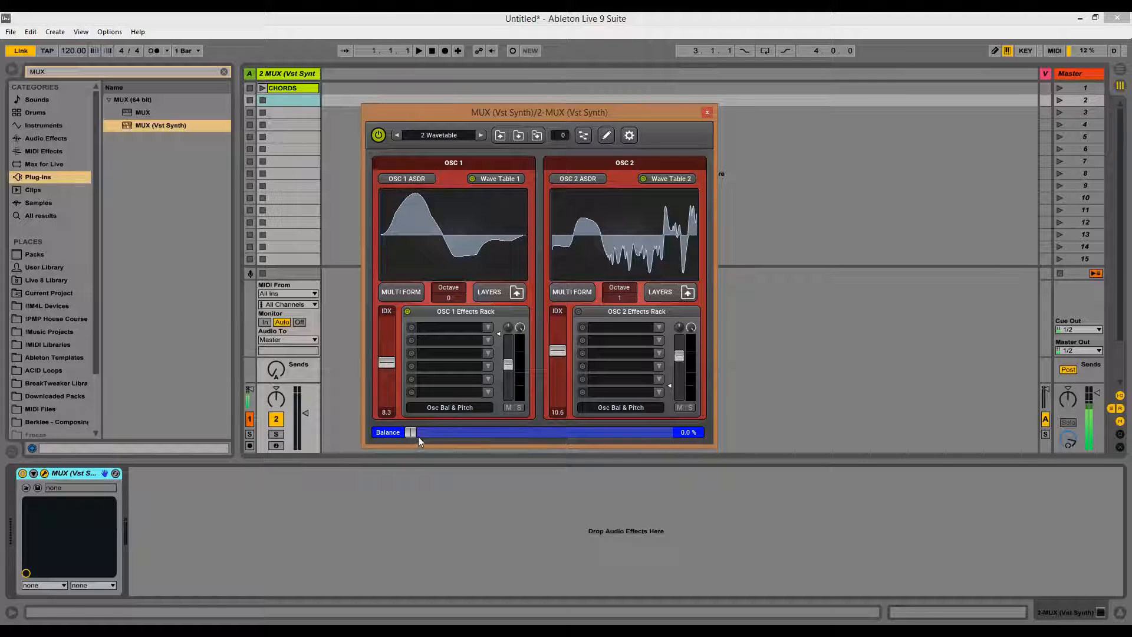
Set the oscillator Balance to 50%, launch the CHORDS clip, and bring the Balance down to 0% to hear OSC 1 alone
drag(412, 434, 540, 444)
mouse_move(612, 447)
mouse_down()
mouse_move(492, 440)
mouse_move(598, 442)
mouse_up()
drag(601, 433, 538, 432)
click(263, 88)
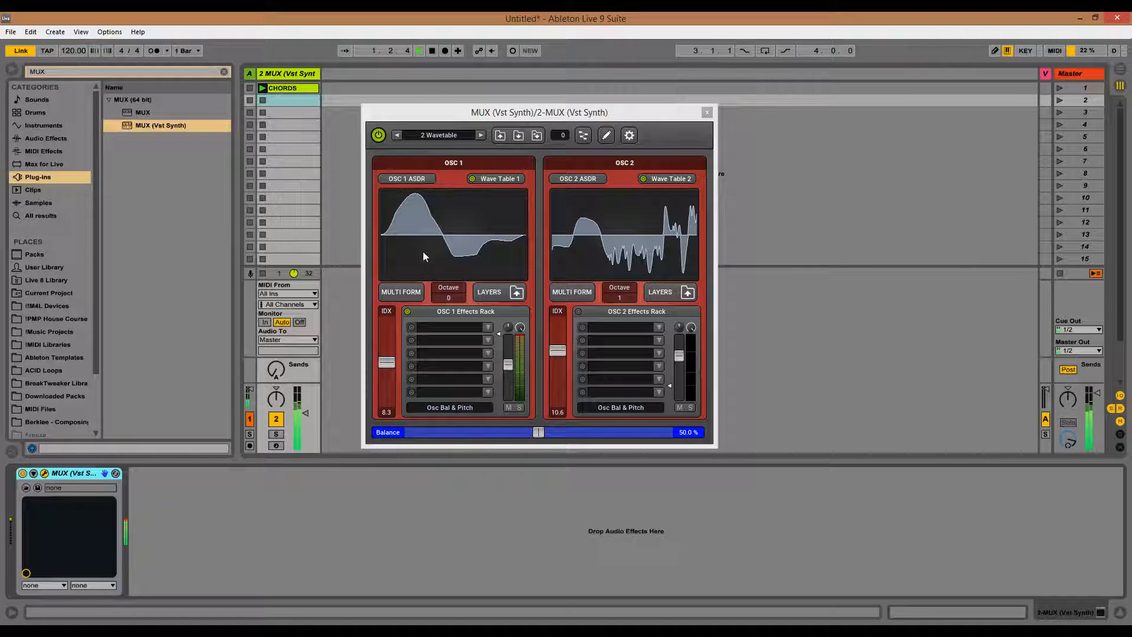
key(XF86AudioLowerVolume)
drag(540, 435, 527, 437)
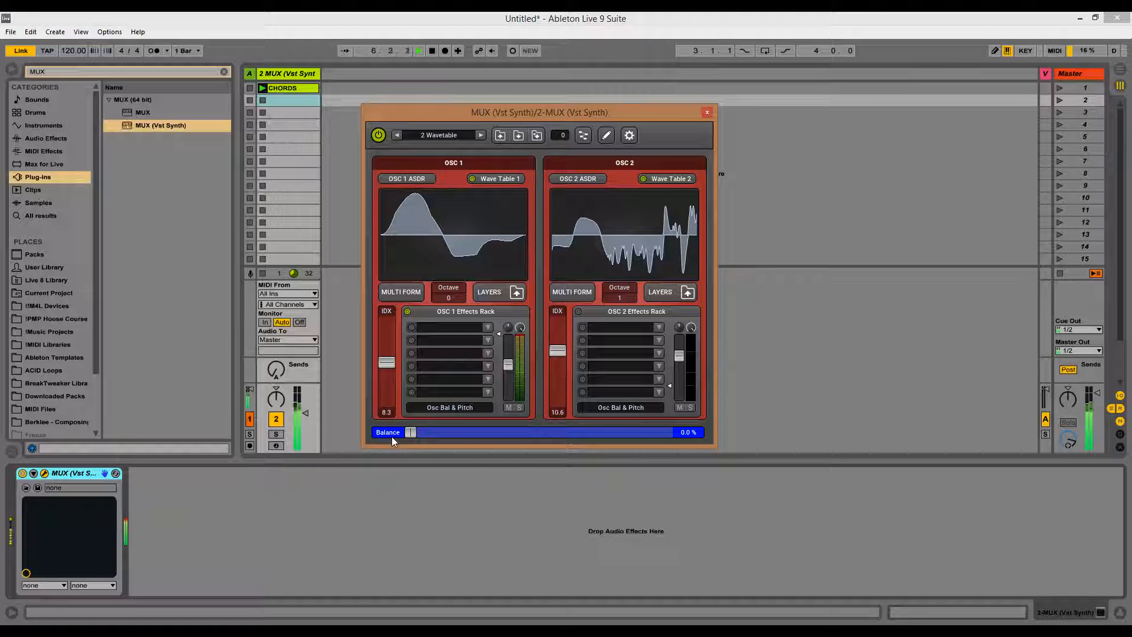
Shift the Balance toward OSC 2 and set OSC 2's wavetable index to 8.3 while the chords play
drag(391, 437, 468, 437)
drag(563, 352, 684, 451)
mouse_move(563, 398)
mouse_down()
mouse_move(566, 329)
mouse_move(560, 405)
mouse_move(561, 377)
mouse_up()
Return the Balance to 0%, set OSC 1's wavetable index to 9.2, and blend both oscillators at about 51% Balance
drag(651, 433, 408, 433)
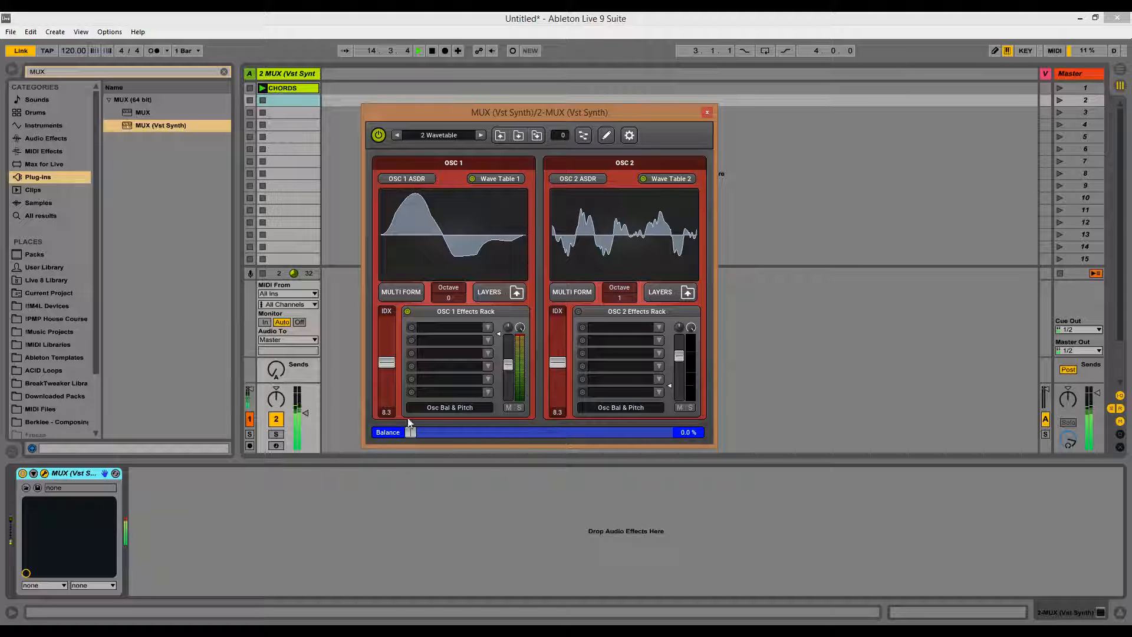
mouse_move(386, 364)
mouse_down()
mouse_move(389, 331)
mouse_move(399, 404)
mouse_move(401, 337)
mouse_move(396, 401)
mouse_move(394, 359)
mouse_up()
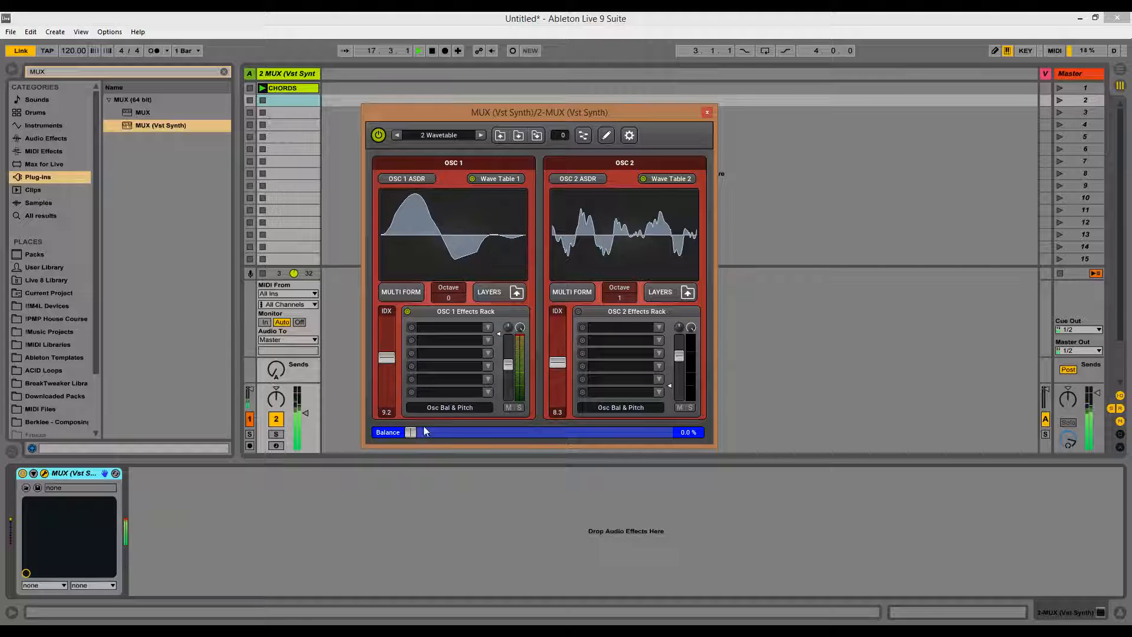
drag(414, 433, 538, 441)
Examine the source and transform settings in OSC 1's MultiWaveform Definition, plus OSC 2's setup page
click(409, 291)
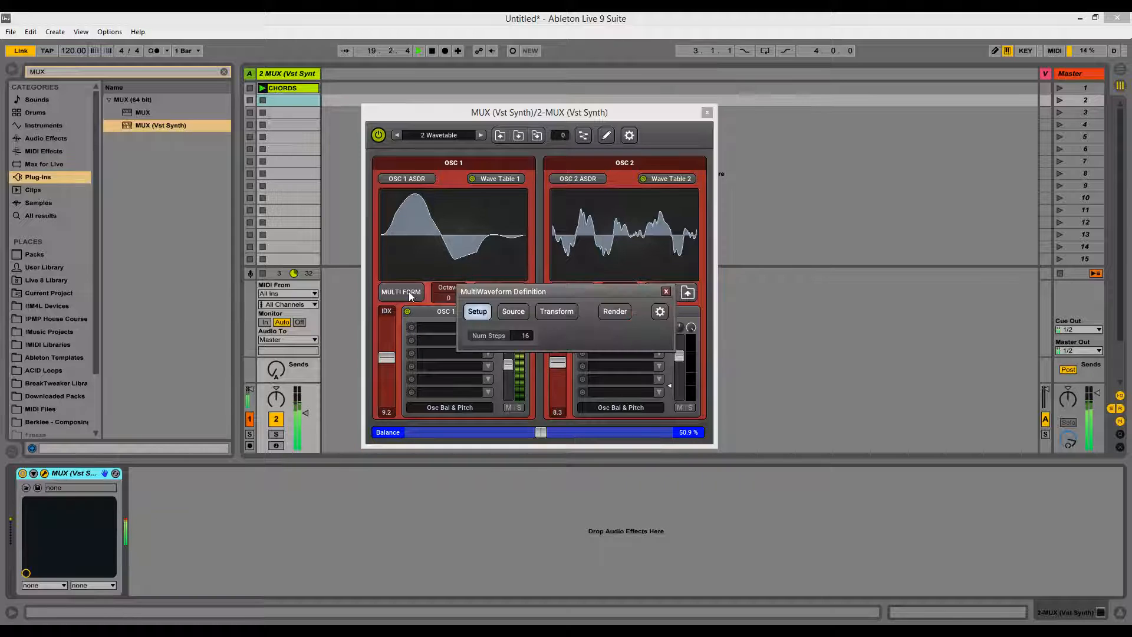
click(511, 314)
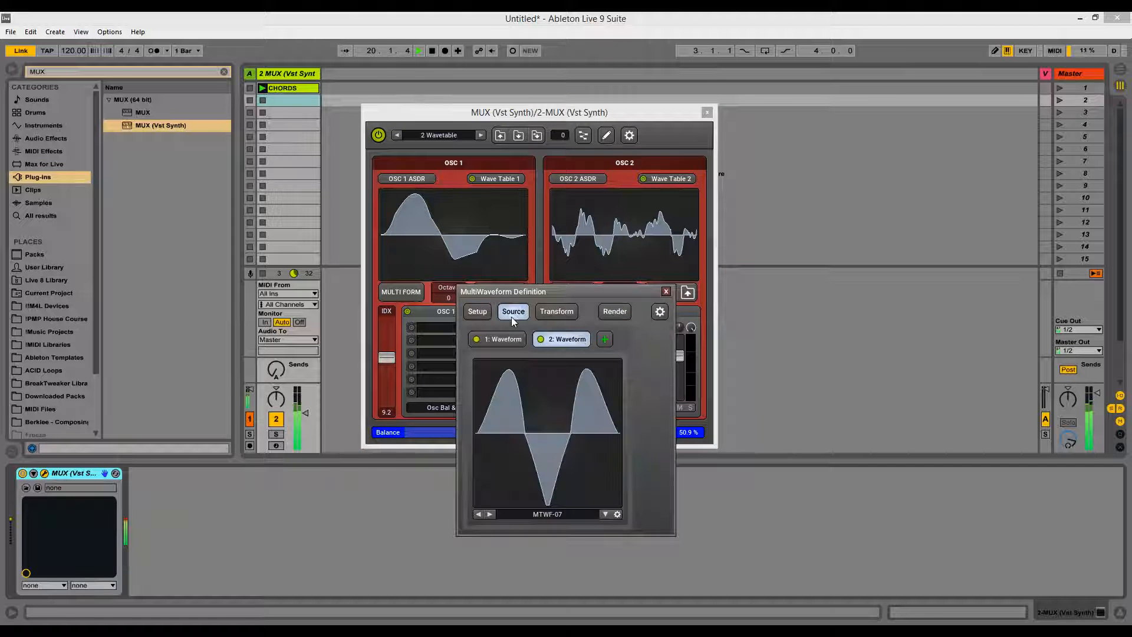
click(556, 319)
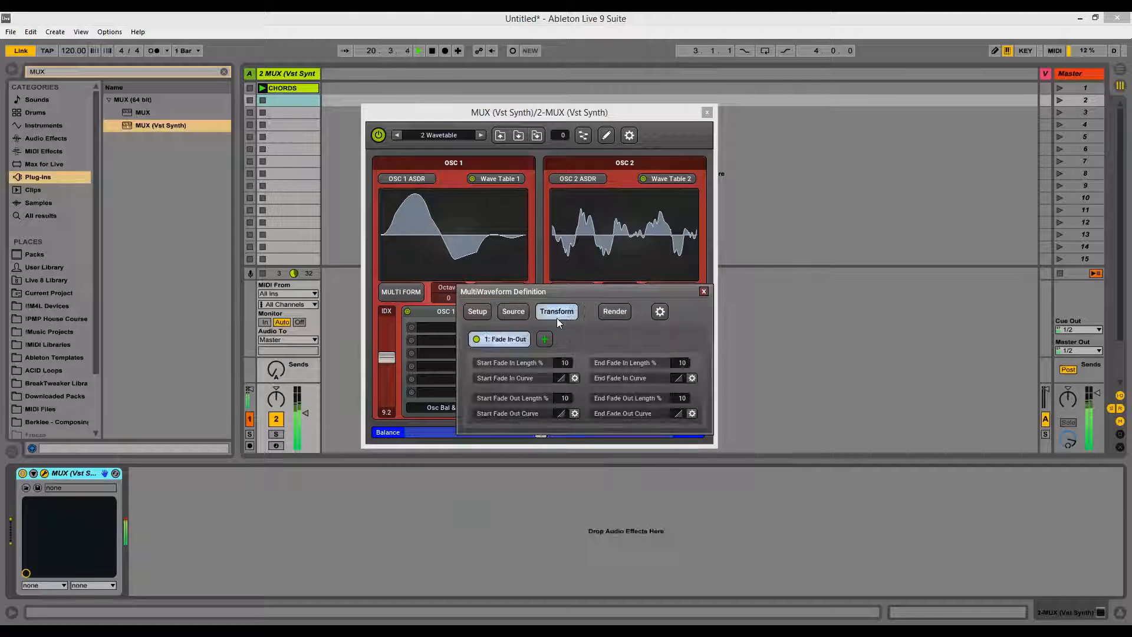
click(703, 291)
click(584, 293)
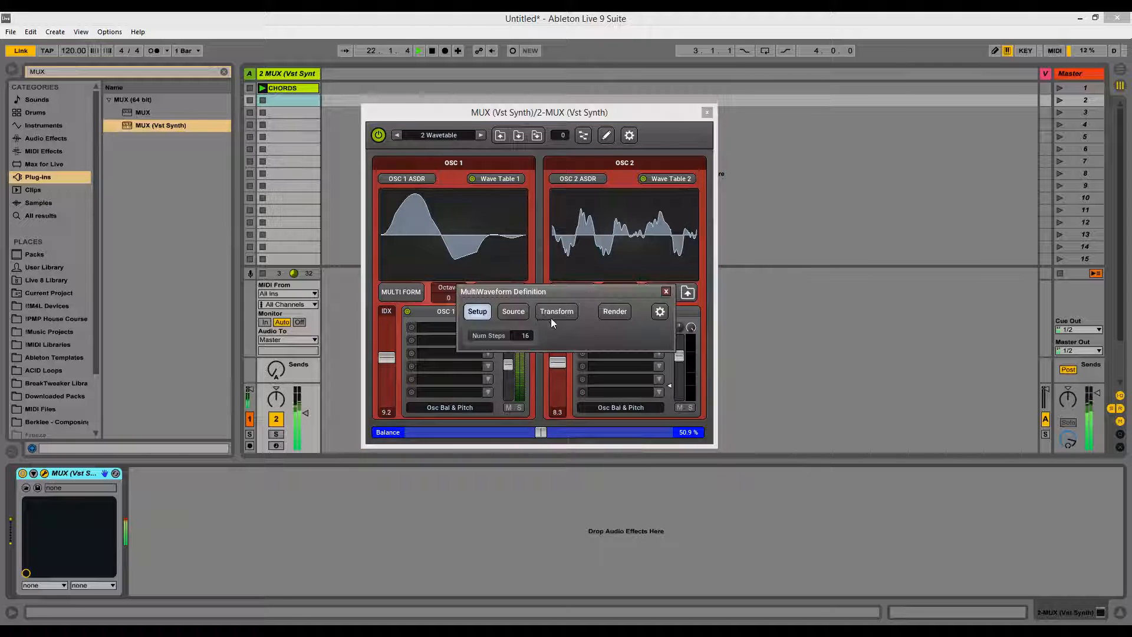
click(666, 292)
Examine OSC 2's Oscillator Layer Setup in both its Quick Edit and Deep Edit views
click(665, 293)
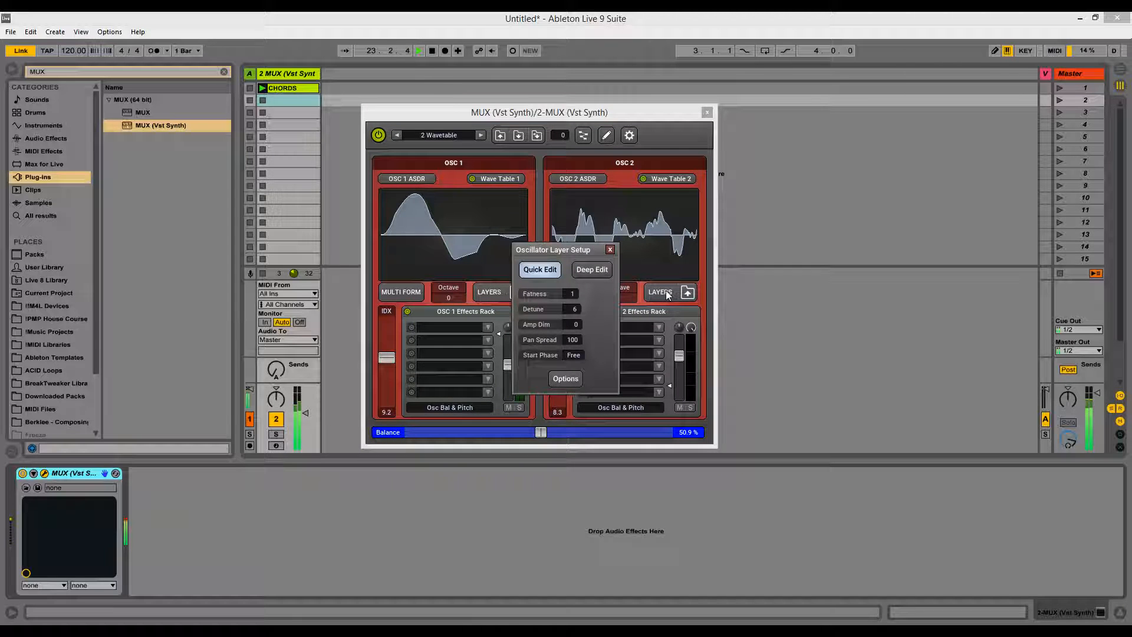
click(596, 274)
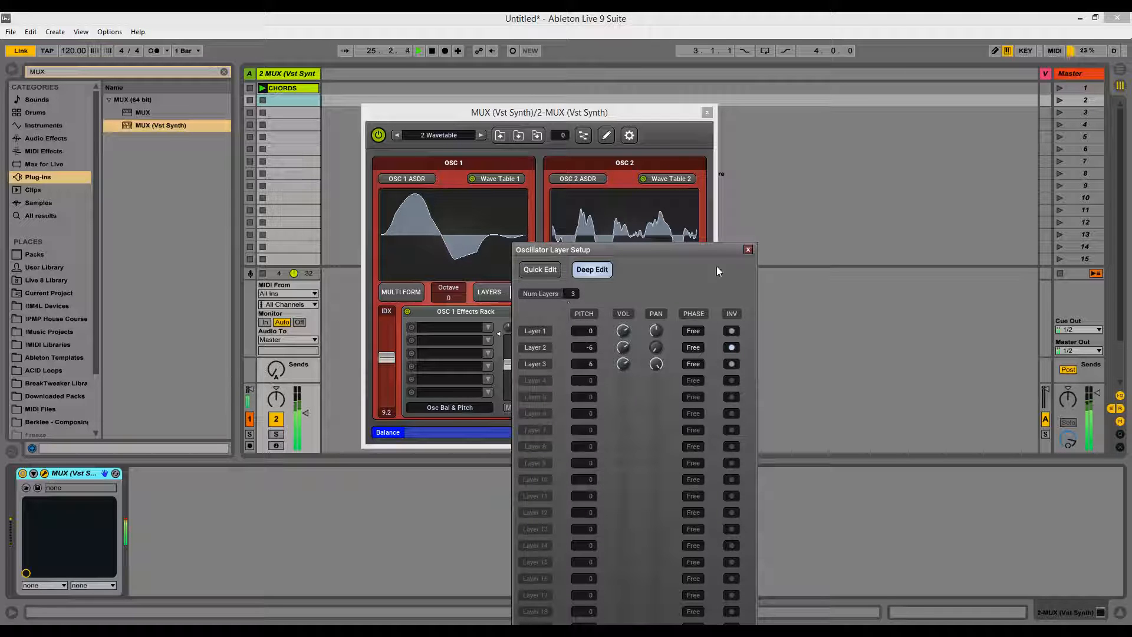
click(748, 250)
Adjust the oscillator Balance to 49.5% and stop the clip playback
drag(539, 433, 536, 433)
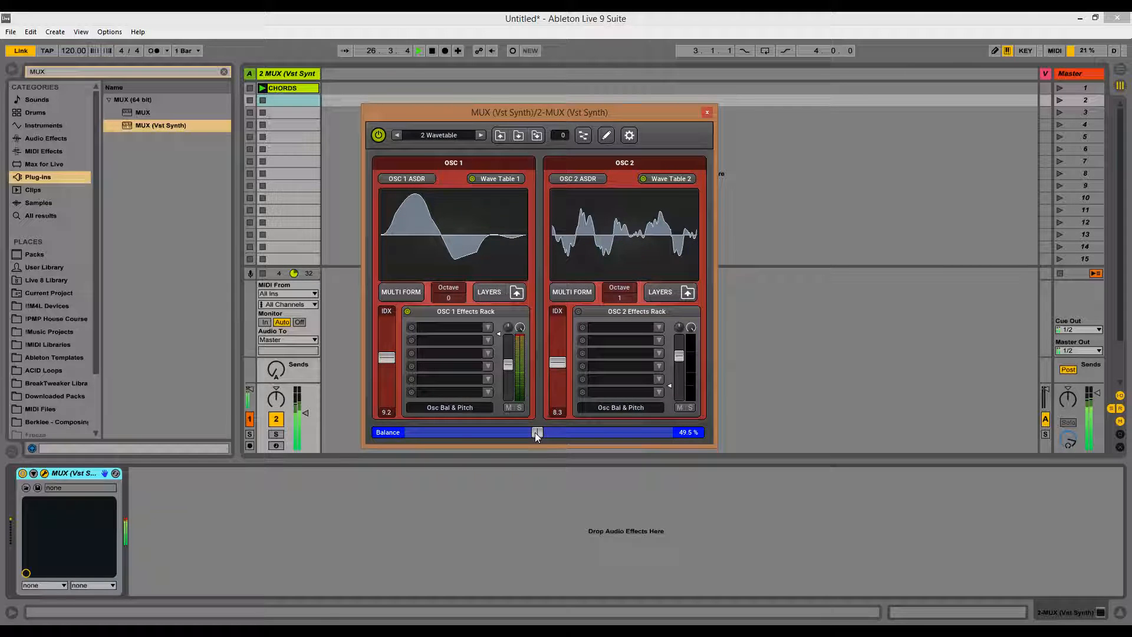
click(432, 50)
key(XF86AudioLowerVolume)
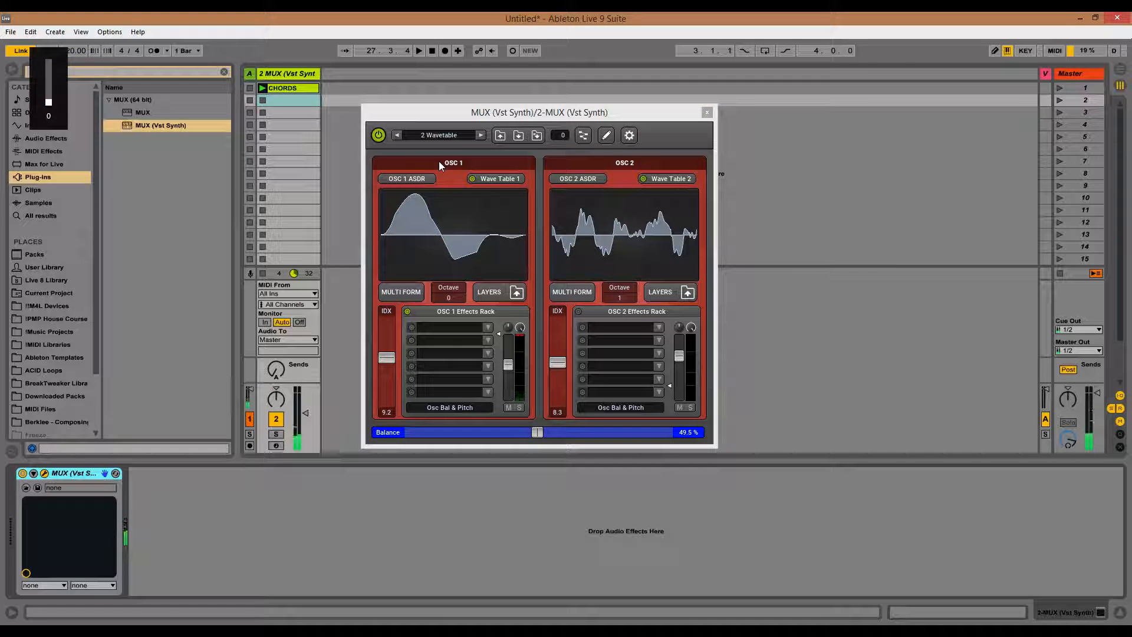
Load the Empty Synth template from the factory instrument presets in place of the current synth patch
click(439, 136)
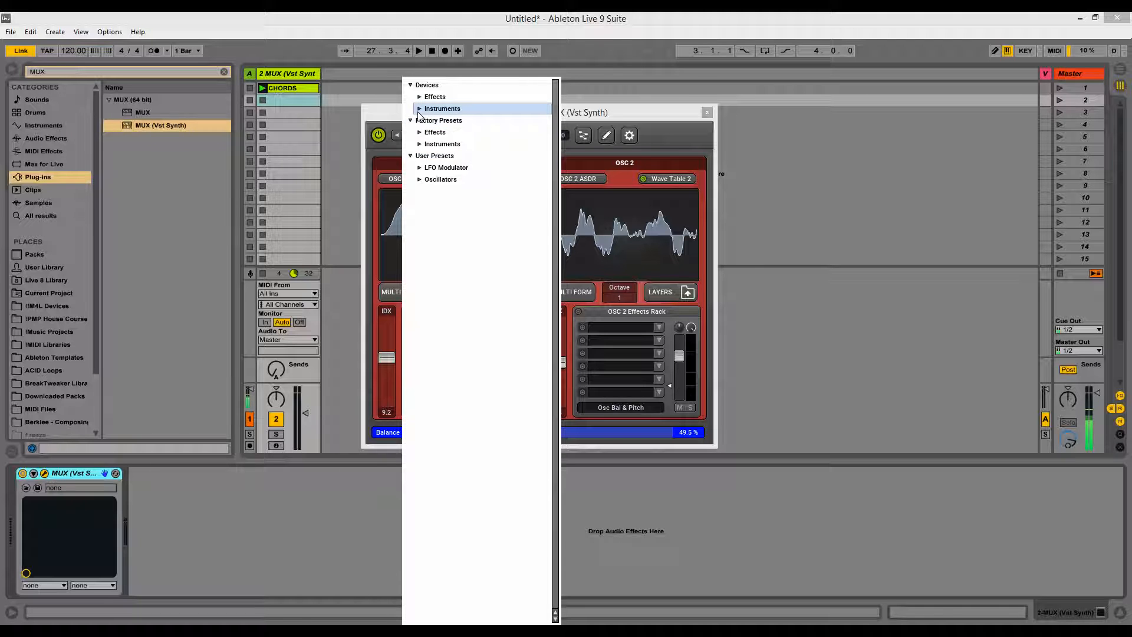
click(419, 144)
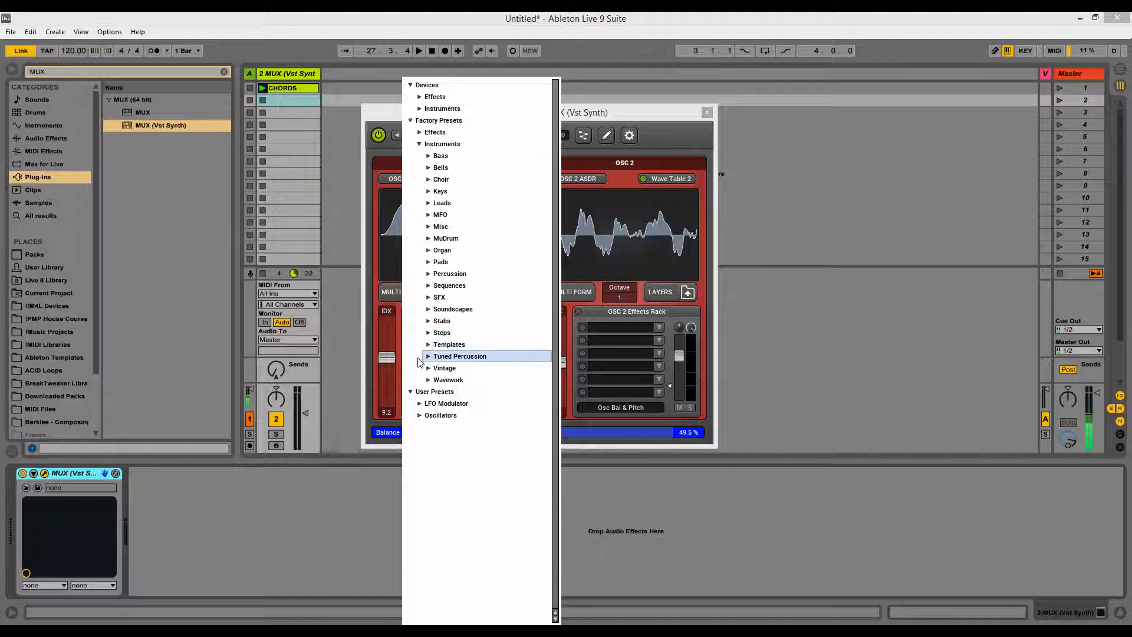
click(428, 345)
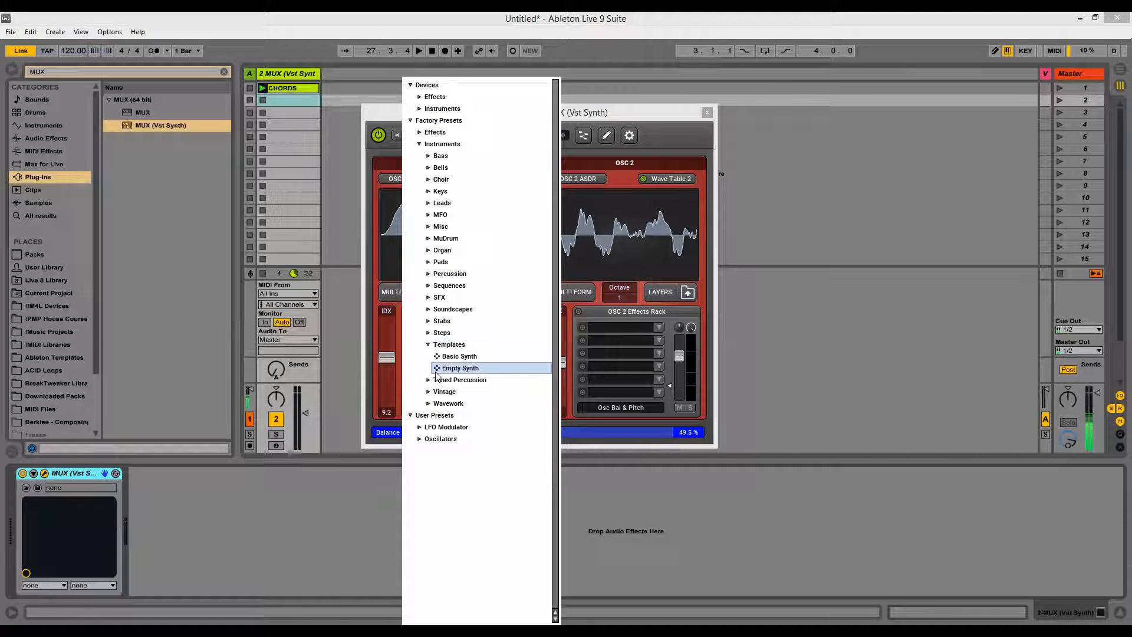
click(457, 356)
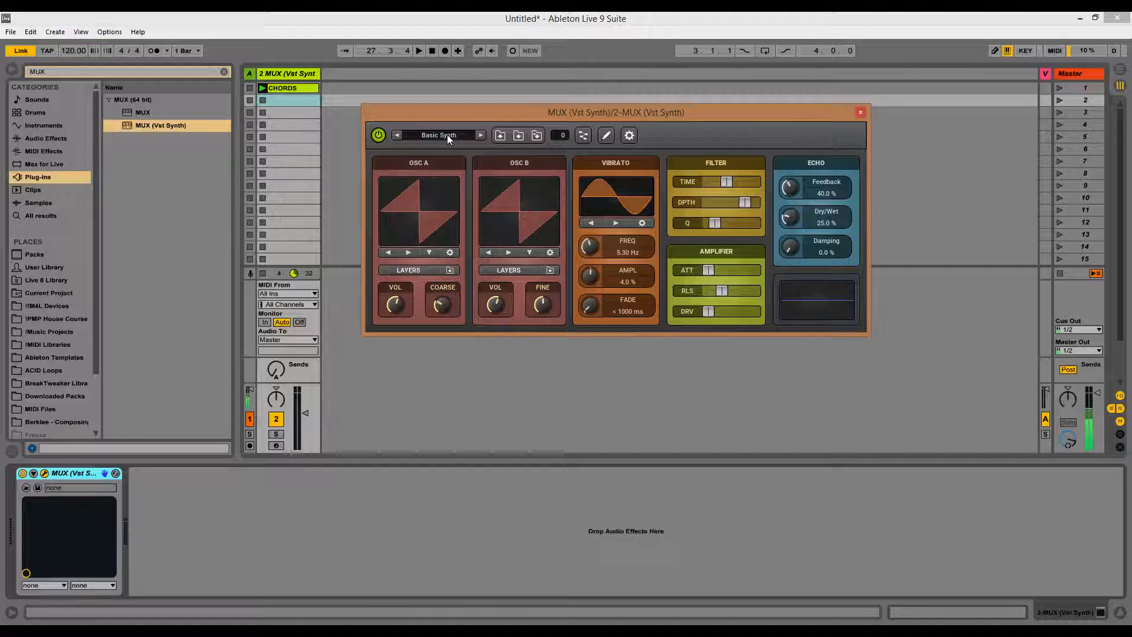
click(447, 135)
click(448, 345)
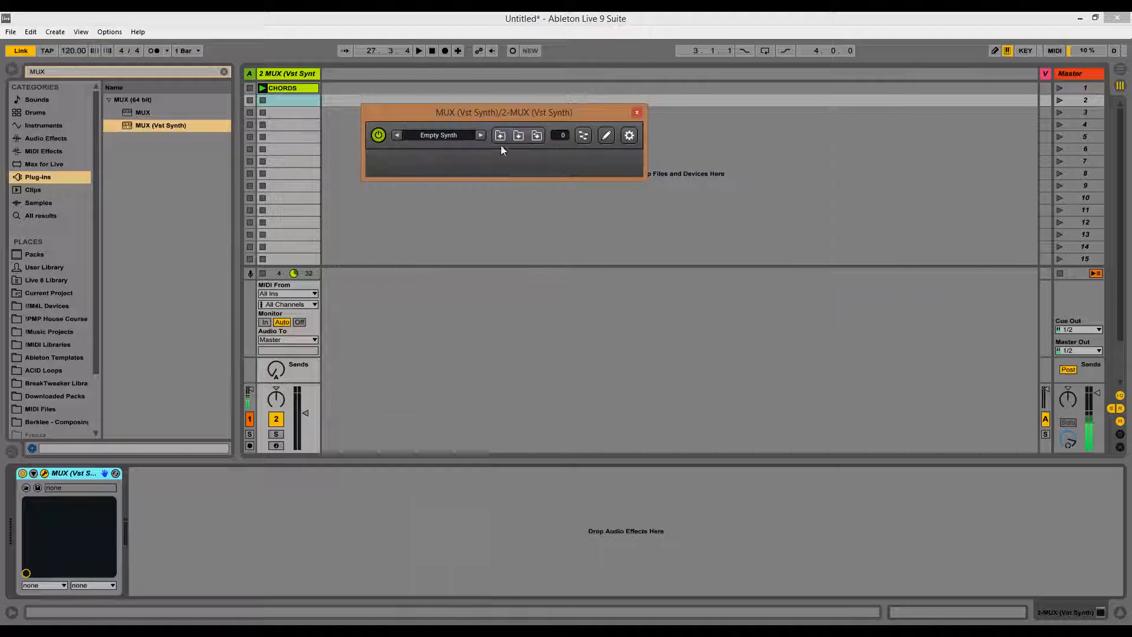
Open Empty Synth's front panel for editing and its modular area, placing the two windows side by side
click(606, 138)
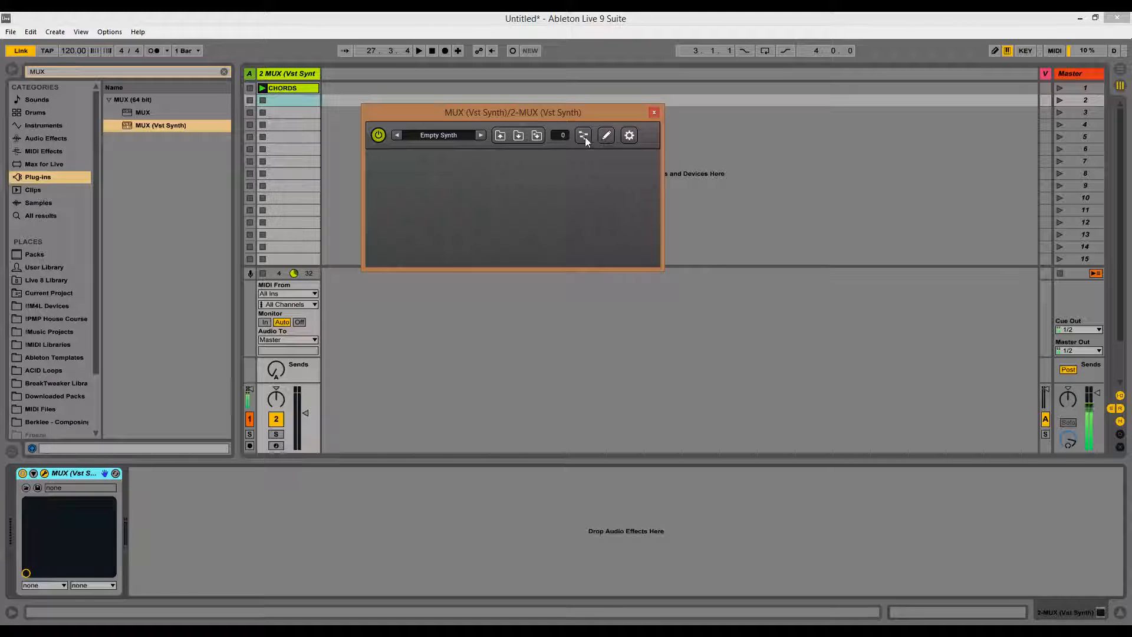
click(582, 135)
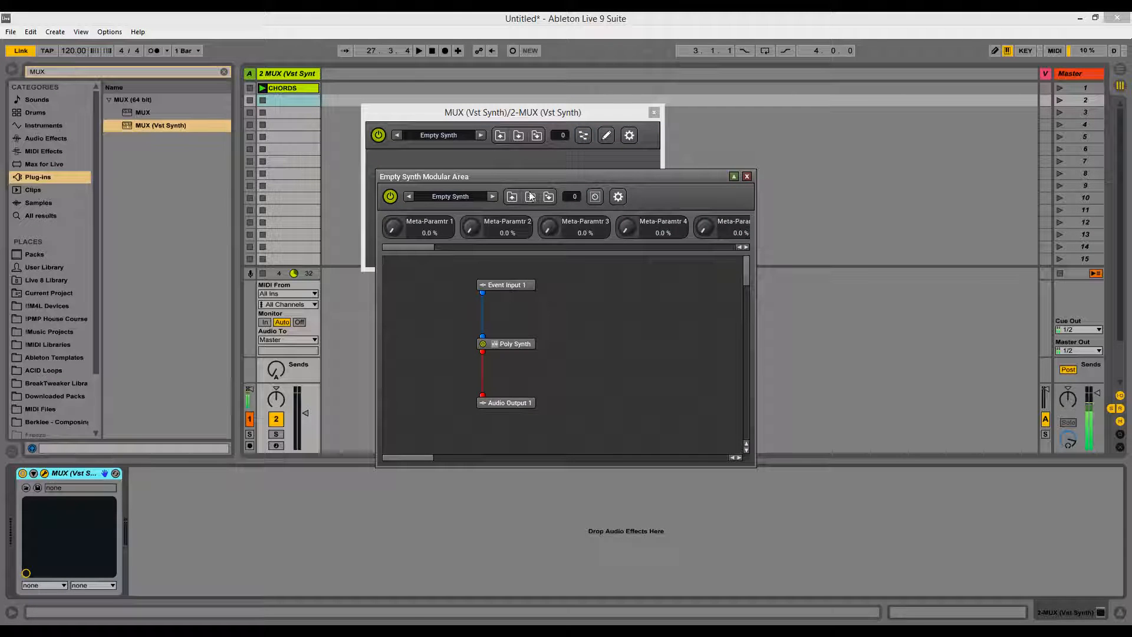
drag(516, 183, 838, 153)
drag(555, 117, 393, 145)
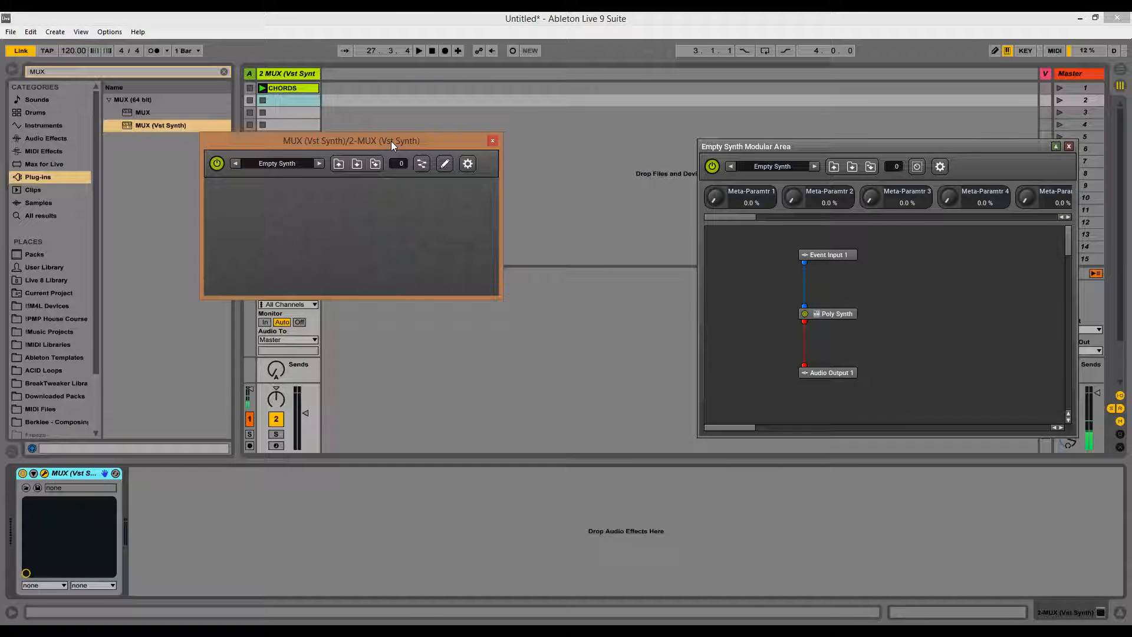
drag(777, 147, 584, 111)
drag(423, 144, 319, 196)
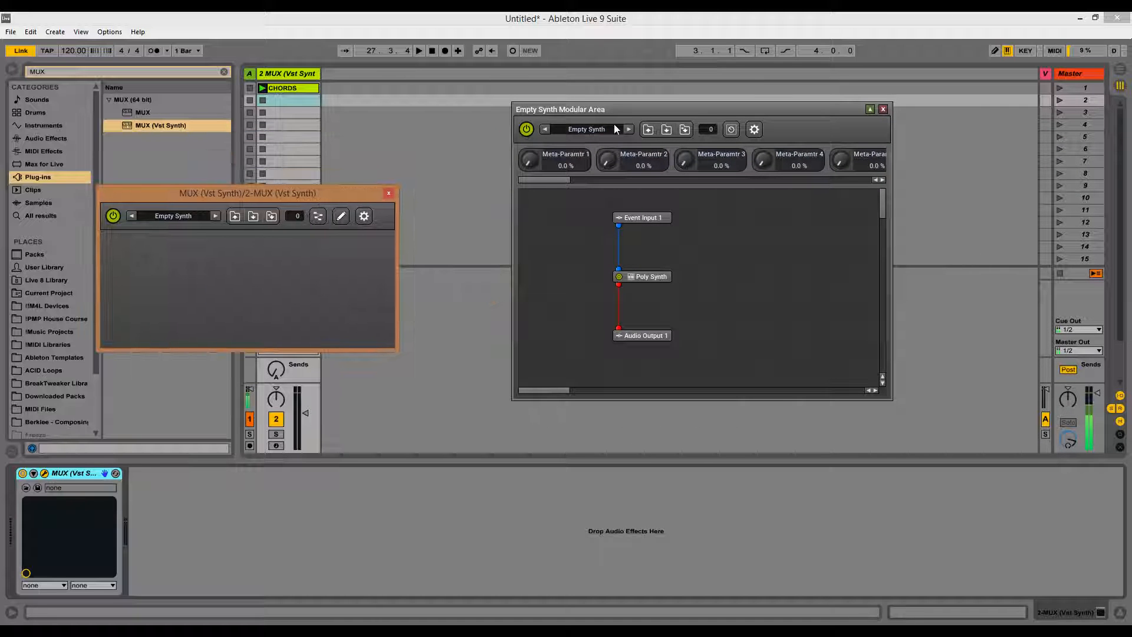
drag(621, 109, 533, 140)
Show the MUX browser and make it list MUX Modules
click(561, 310)
click(666, 161)
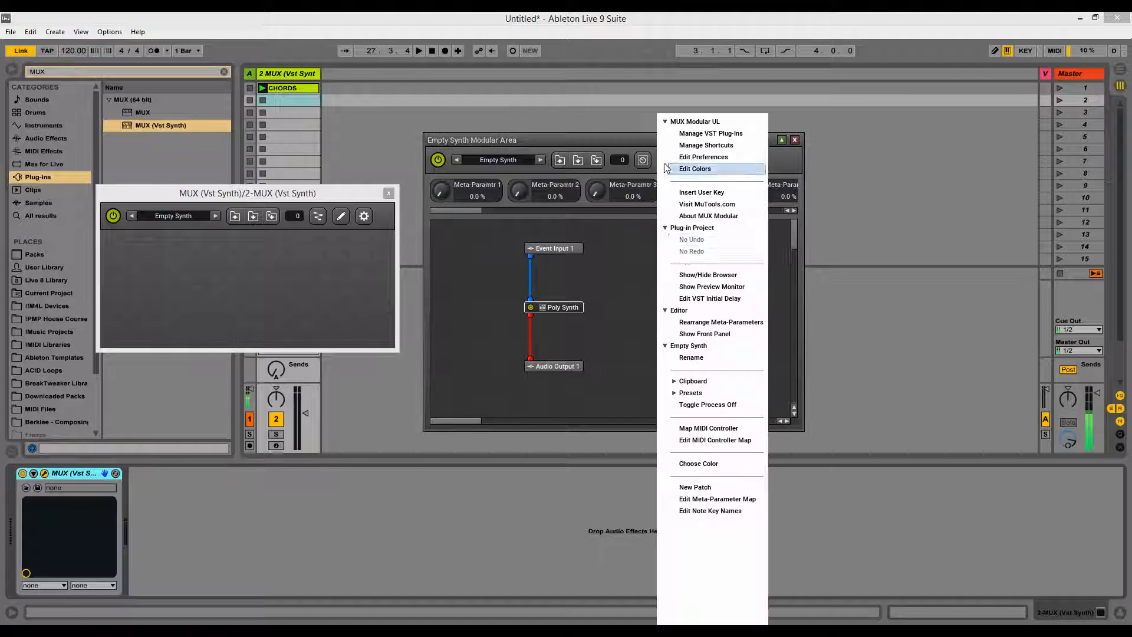
click(702, 275)
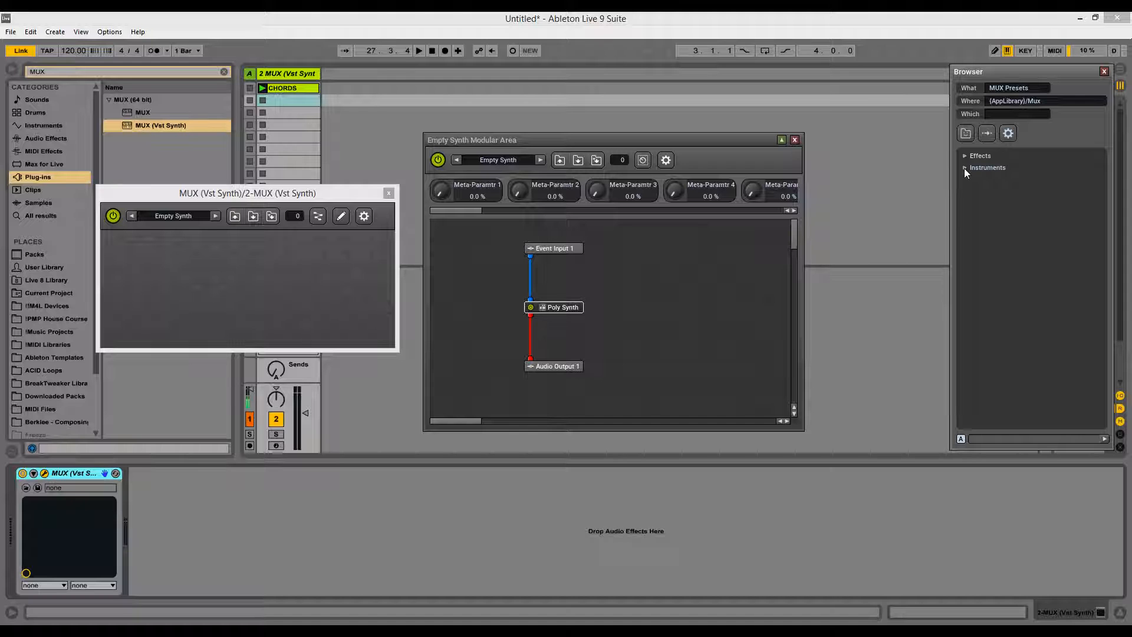
click(1016, 87)
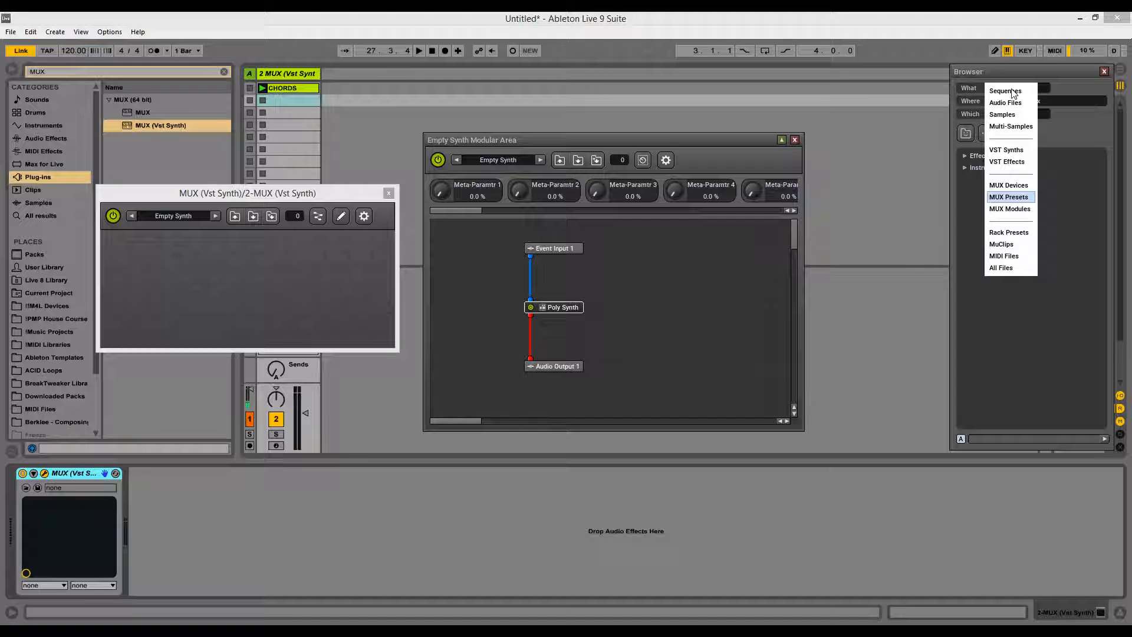
click(1010, 208)
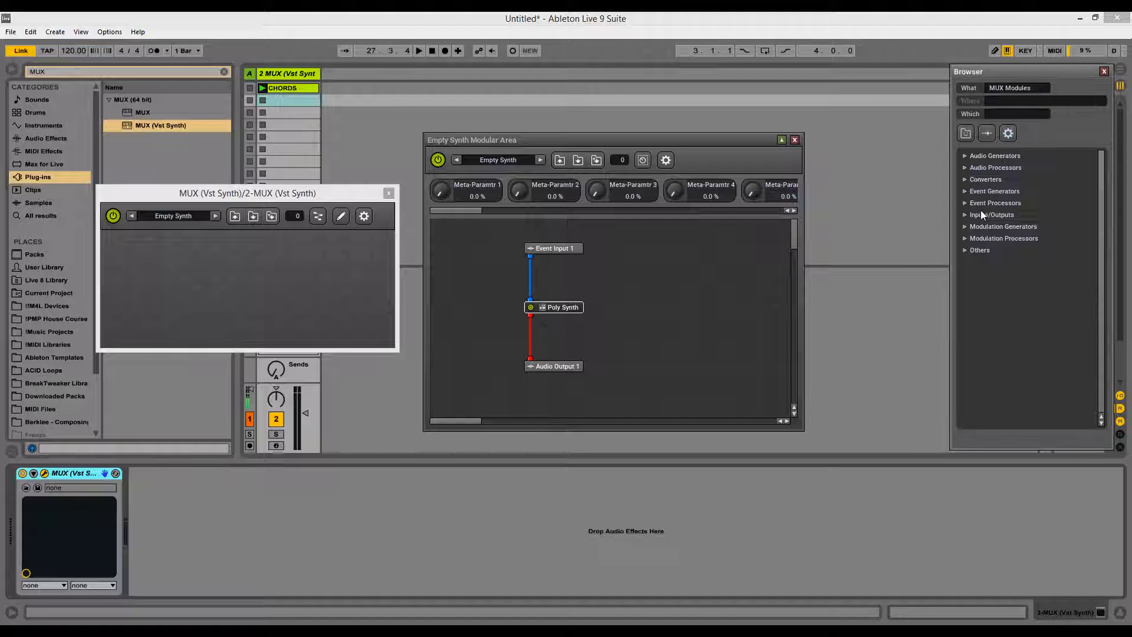
Find the Poly Synth module with "poly", add a second one beside the first, and move both closer to Event Input 1
click(1006, 115)
text(po)
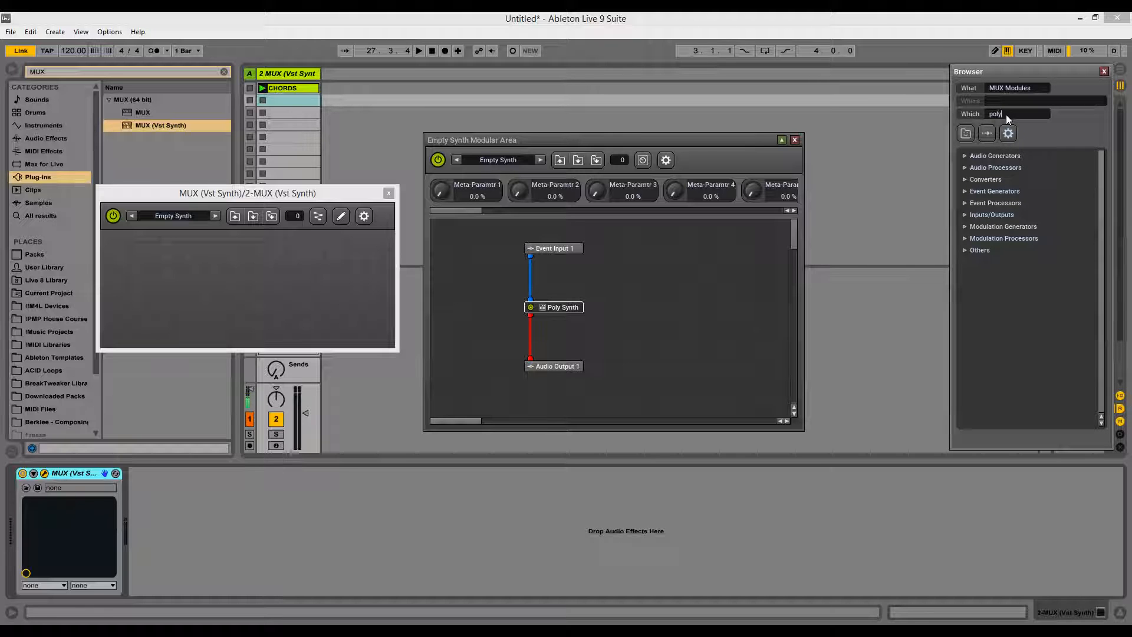
text(ly)
click(965, 155)
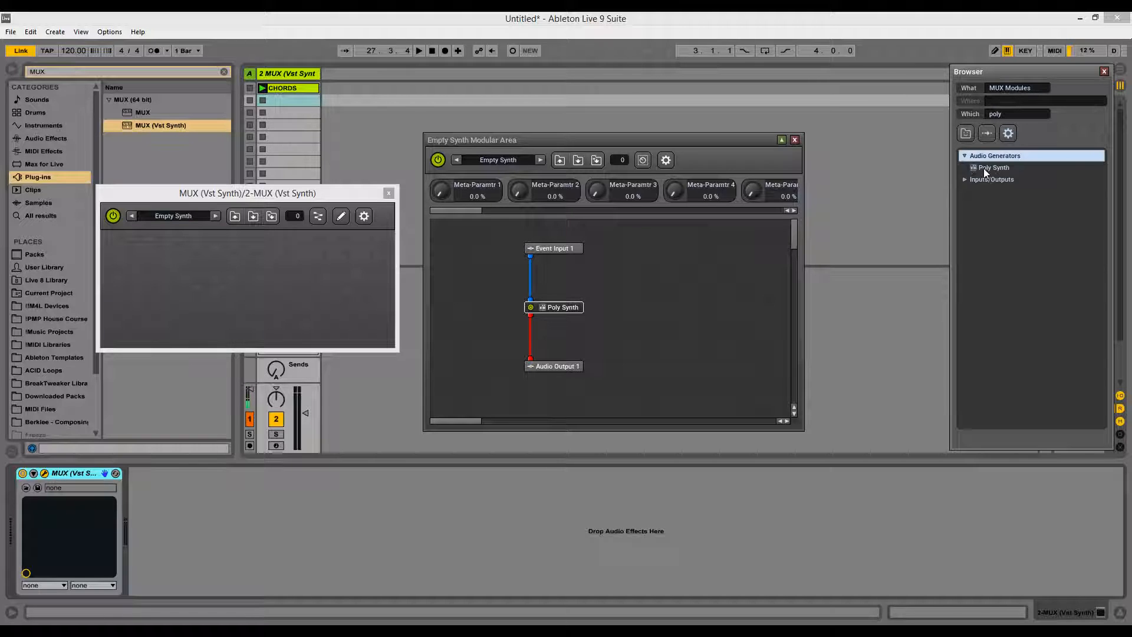
drag(984, 168, 635, 311)
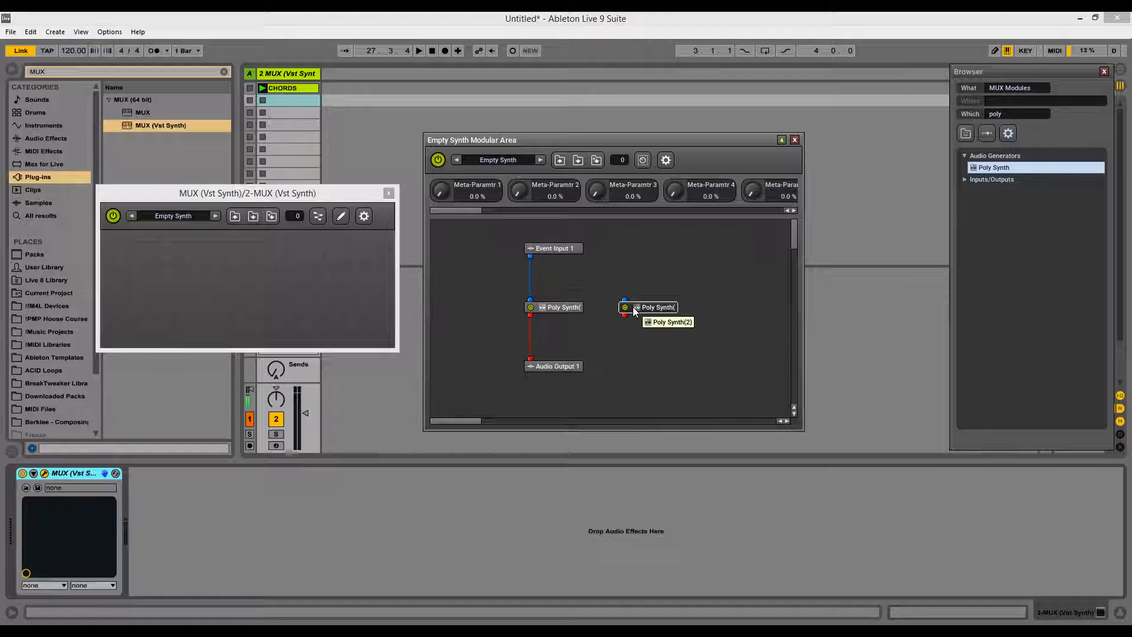
drag(568, 306, 565, 277)
drag(654, 308, 649, 282)
Find the Rack module with "rack" and add two racks below the second Poly Synth
click(1019, 114)
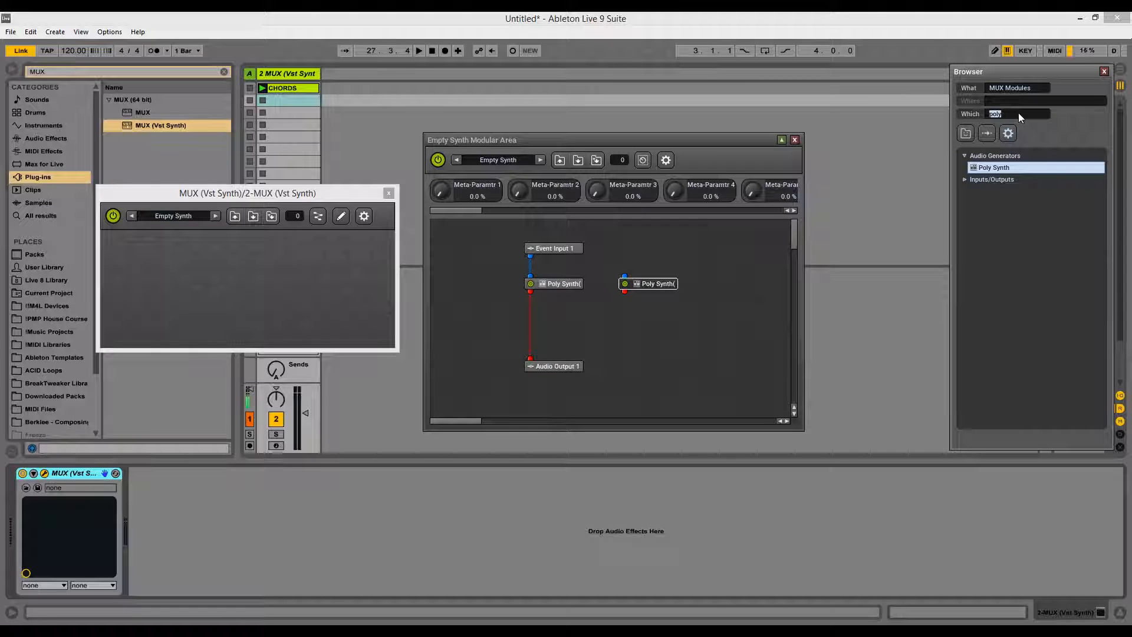
text(rack)
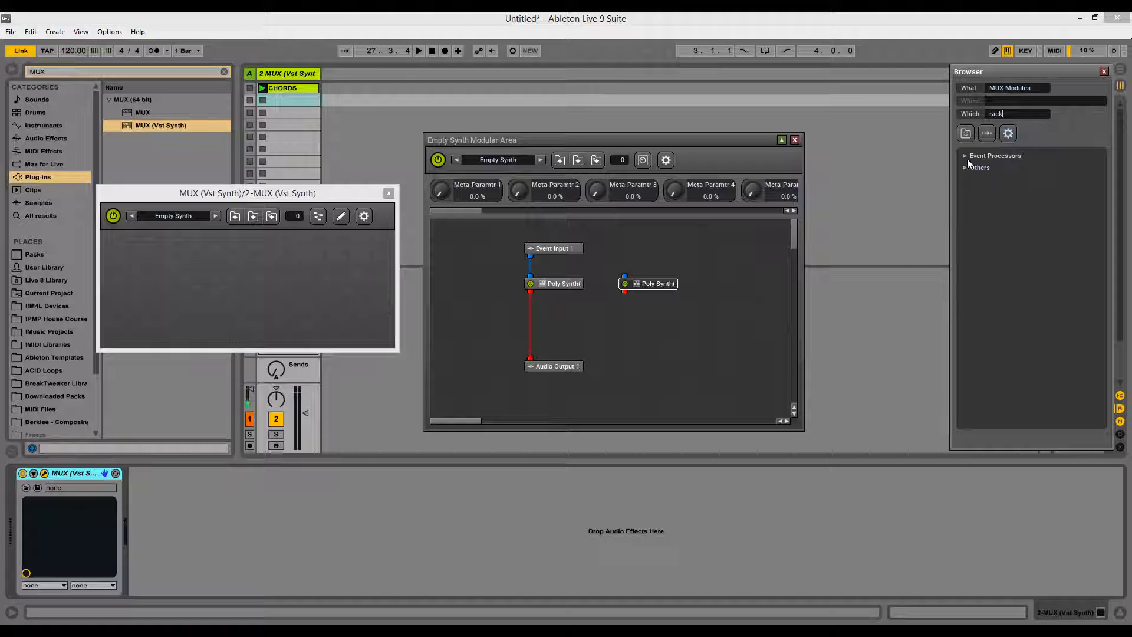
click(965, 168)
click(965, 170)
drag(981, 181, 644, 369)
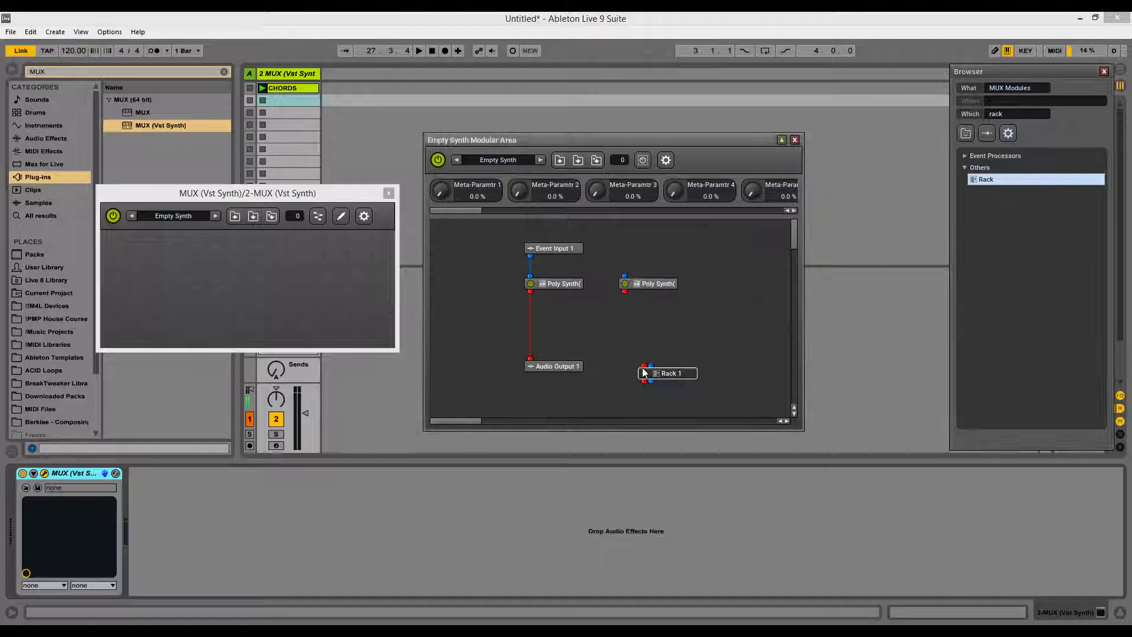
drag(1003, 180, 679, 324)
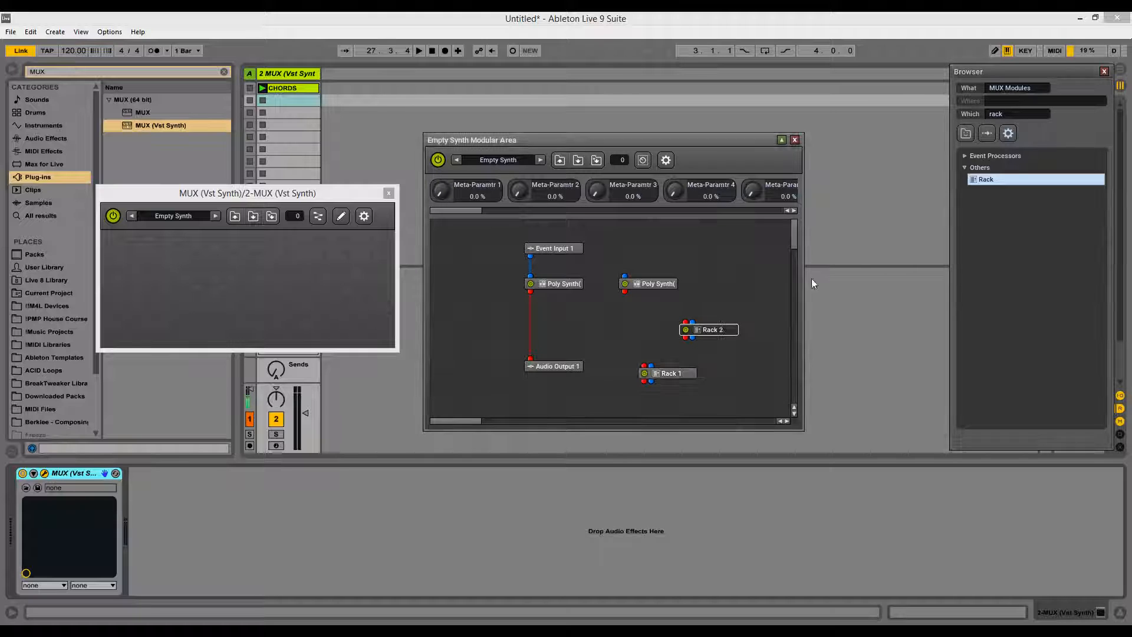
Find the Audio Balancer 2->1 module with "audio" and add it below the second Poly Synth
double_click(1007, 116)
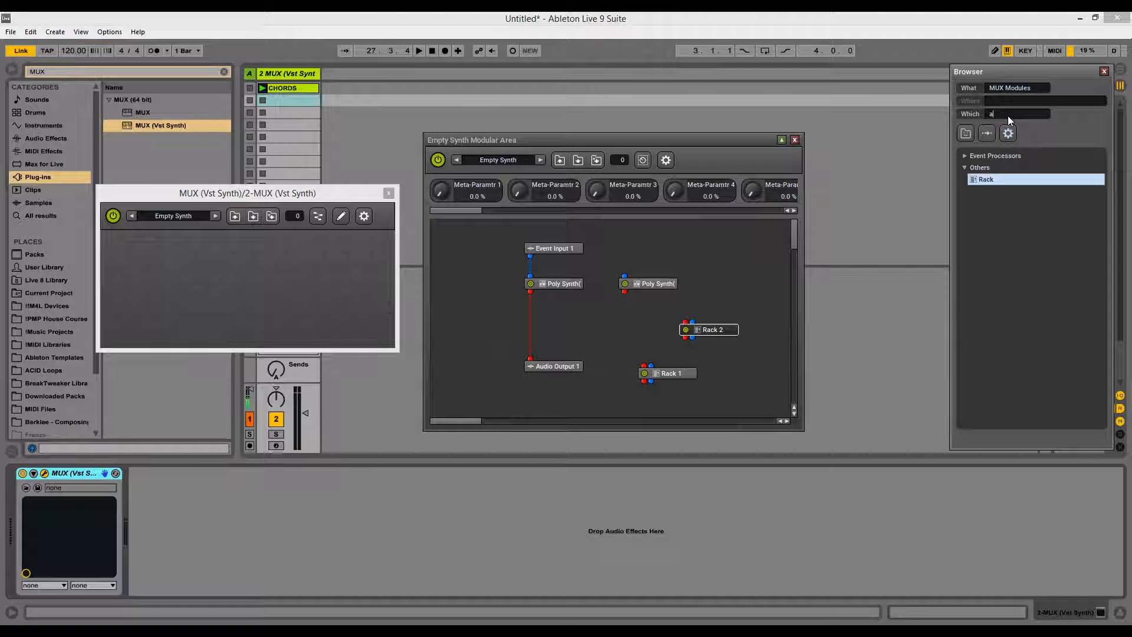
text(audio)
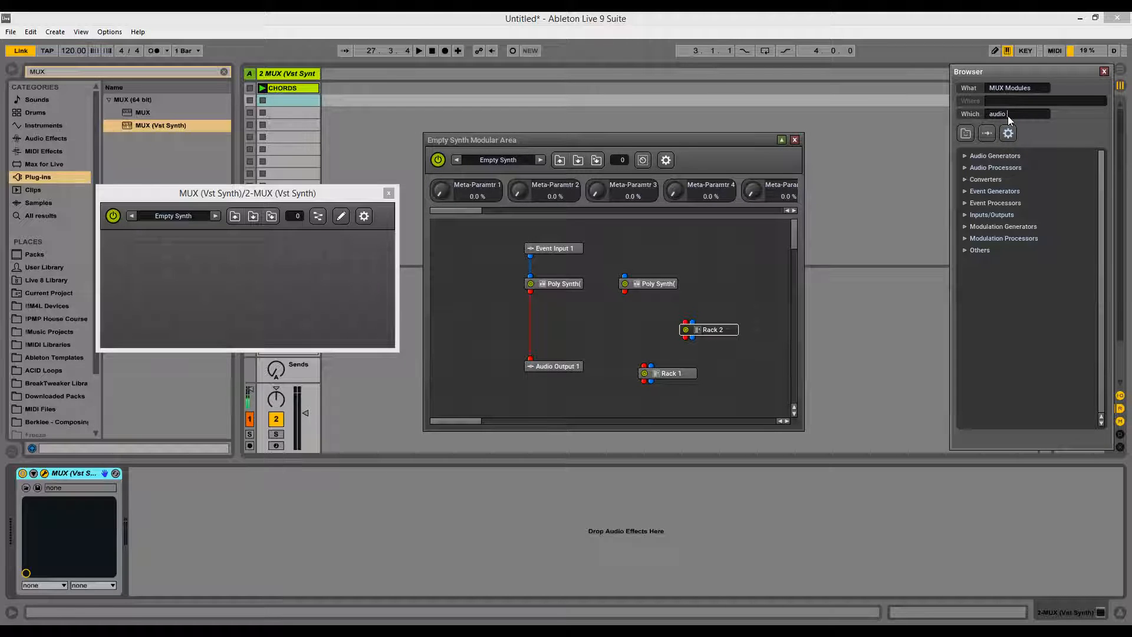
click(965, 157)
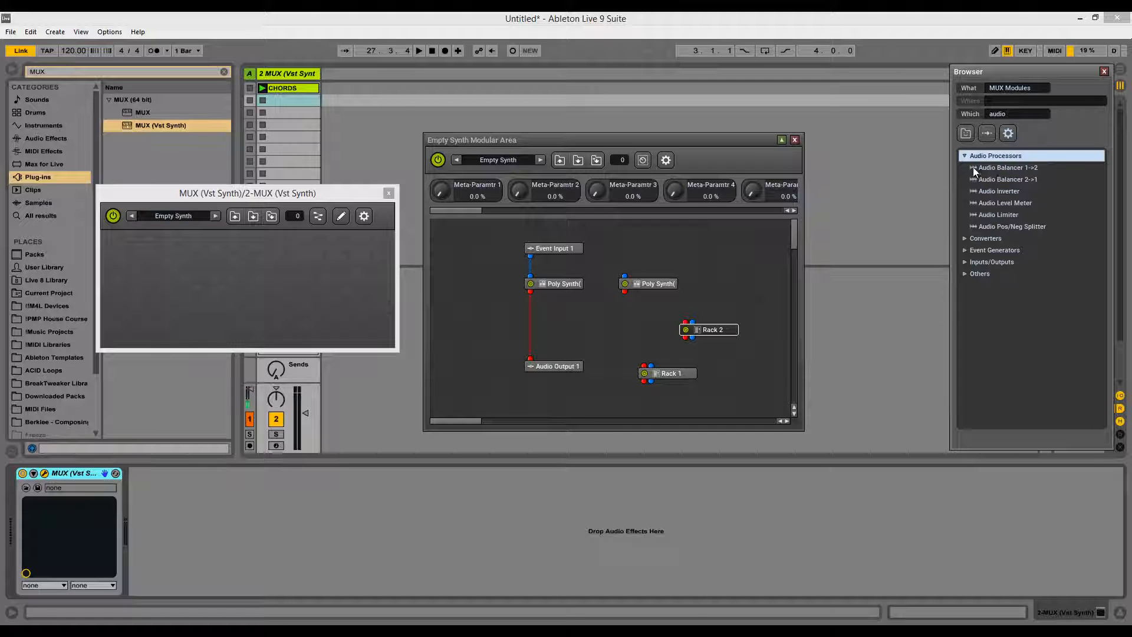
drag(997, 178, 625, 346)
Unpatch the first Poly Synth from Audio Output 1 and feed Event Input 1 into the second Poly Synth, placing the input above and between both
click(529, 331)
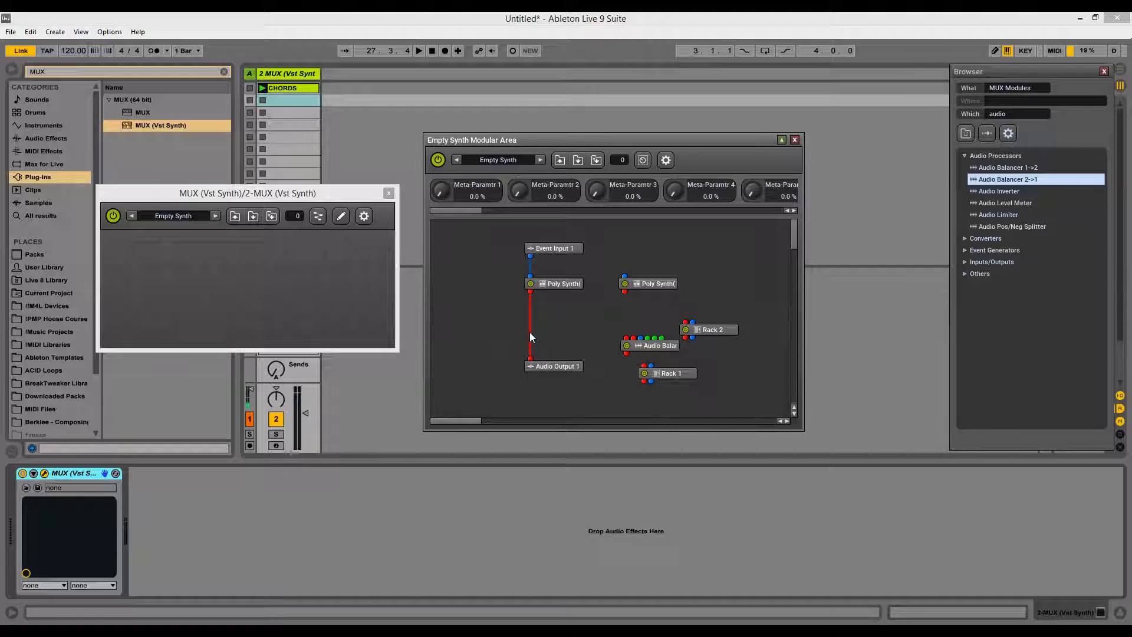
key(Delete)
drag(530, 256, 626, 286)
drag(556, 256, 626, 244)
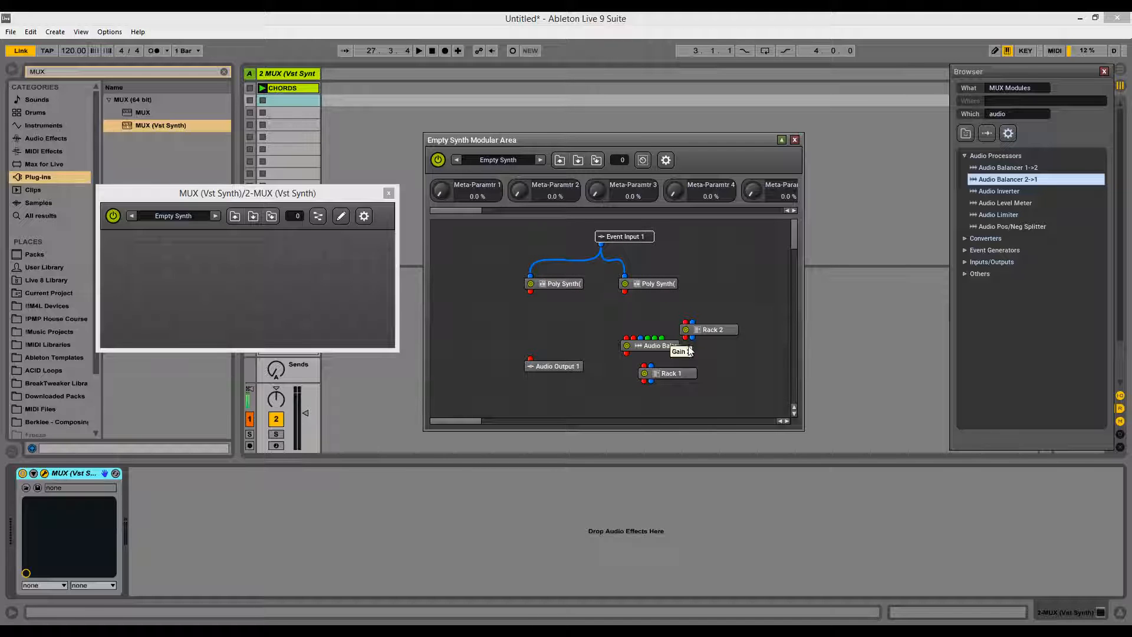
Connect the second Poly Synth's audio to Rack 2, and attach Rack 1 and Rack 2 directly beneath the first and second Poly Synths
drag(626, 291, 688, 332)
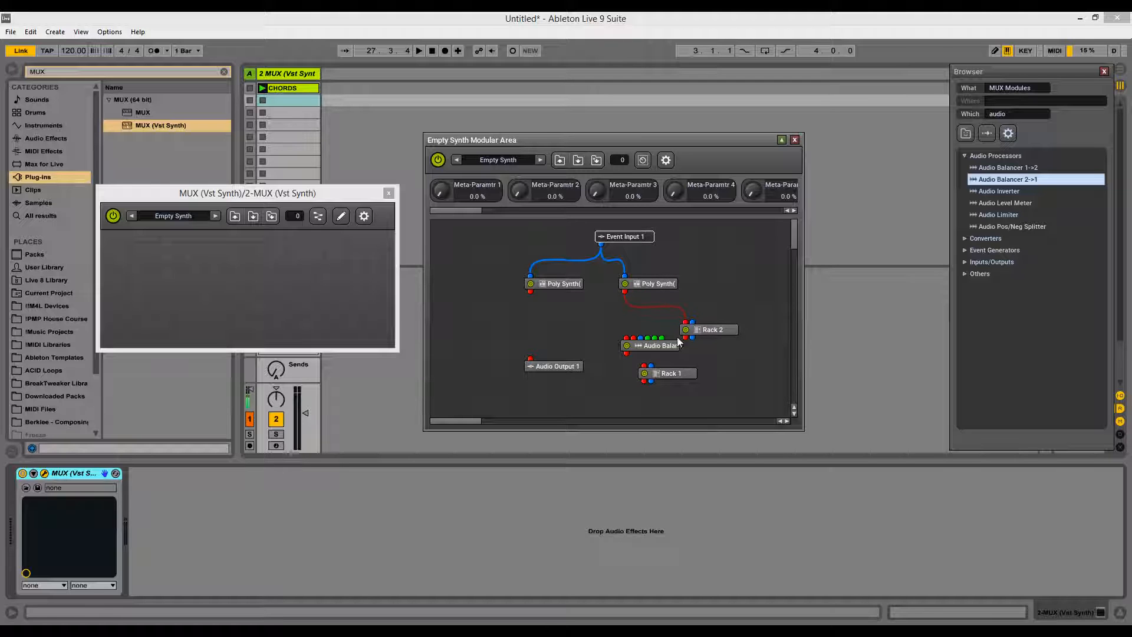
drag(657, 377, 552, 296)
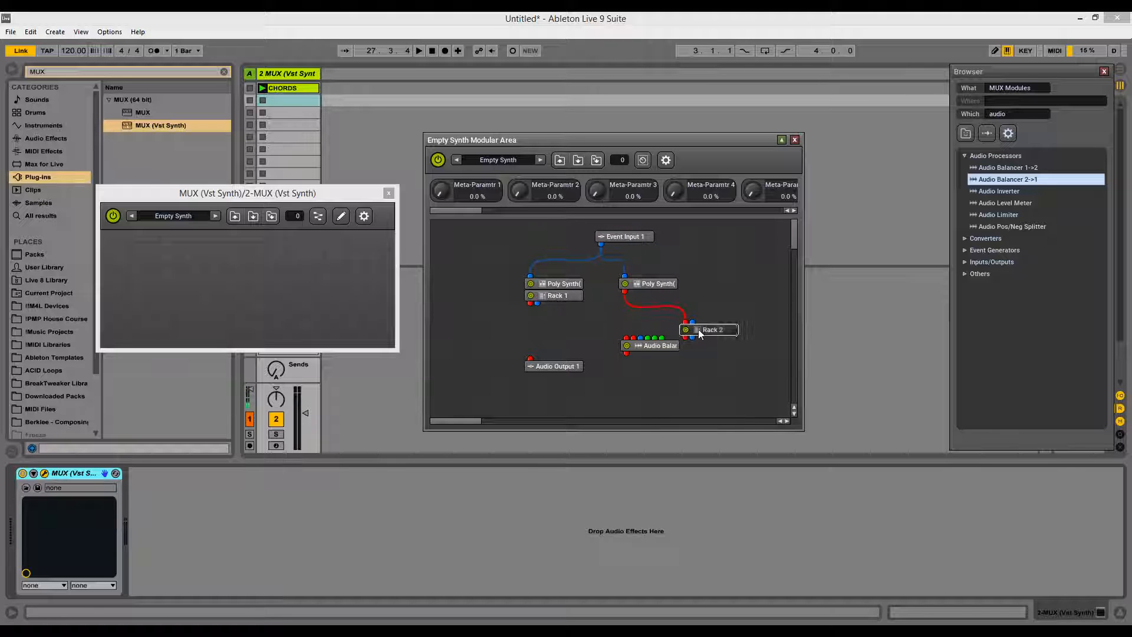
drag(697, 329, 642, 295)
Route Rack 1 and Rack 2 into Audio Balancer 2->1's two audio inputs and its output to Audio Output 1, arranging the modules beneath the racks
drag(657, 349, 603, 325)
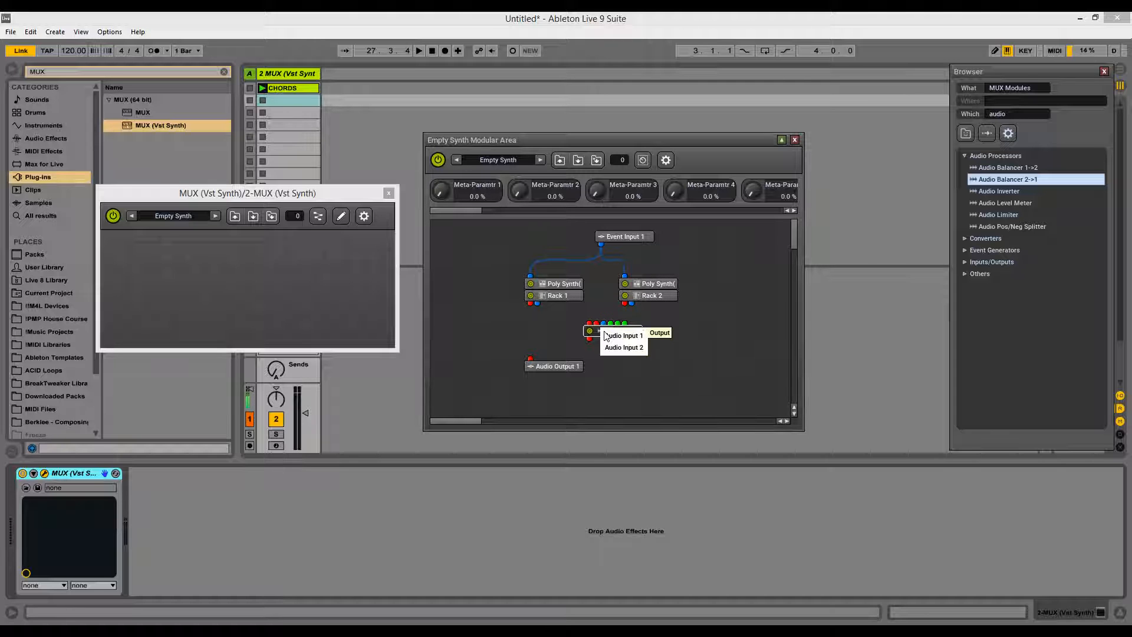
click(623, 348)
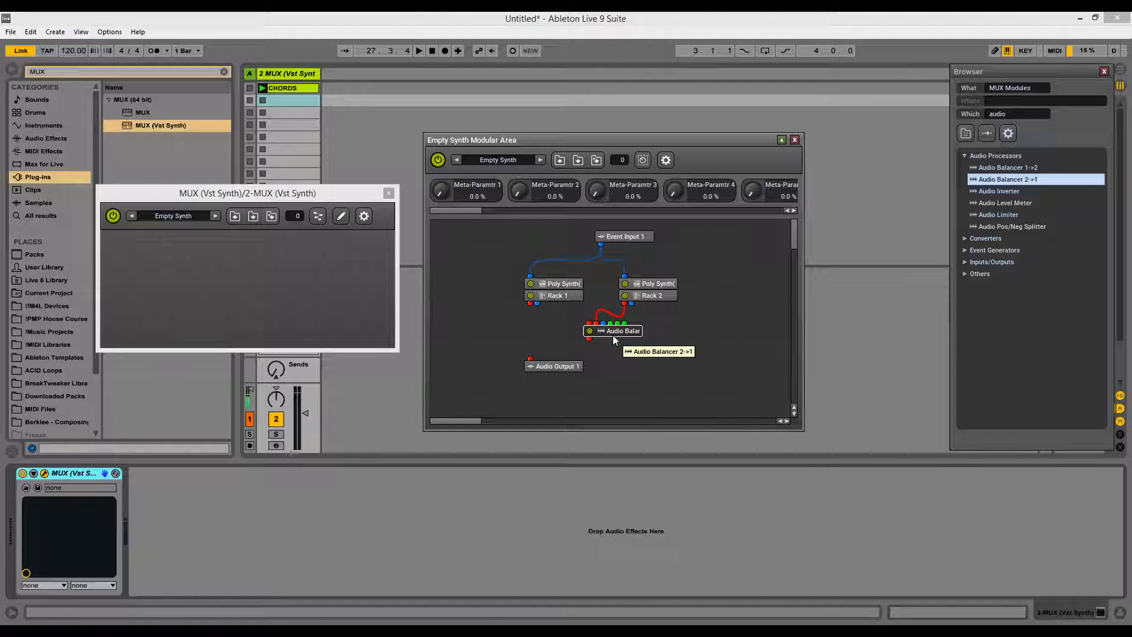
drag(529, 303, 530, 358)
click(596, 342)
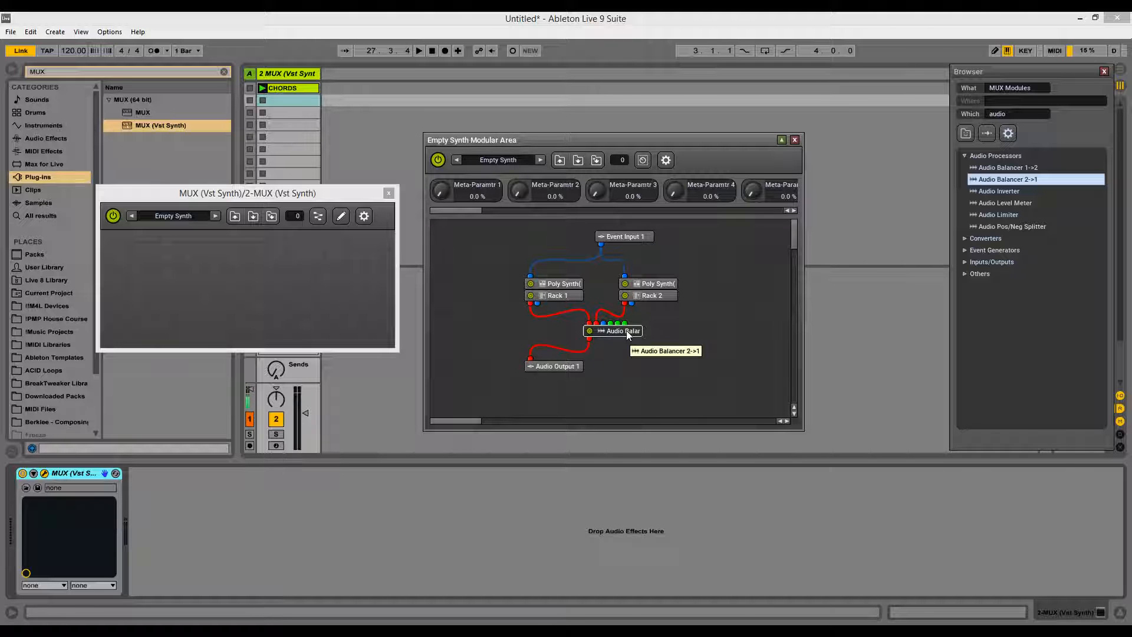
drag(599, 331, 576, 331)
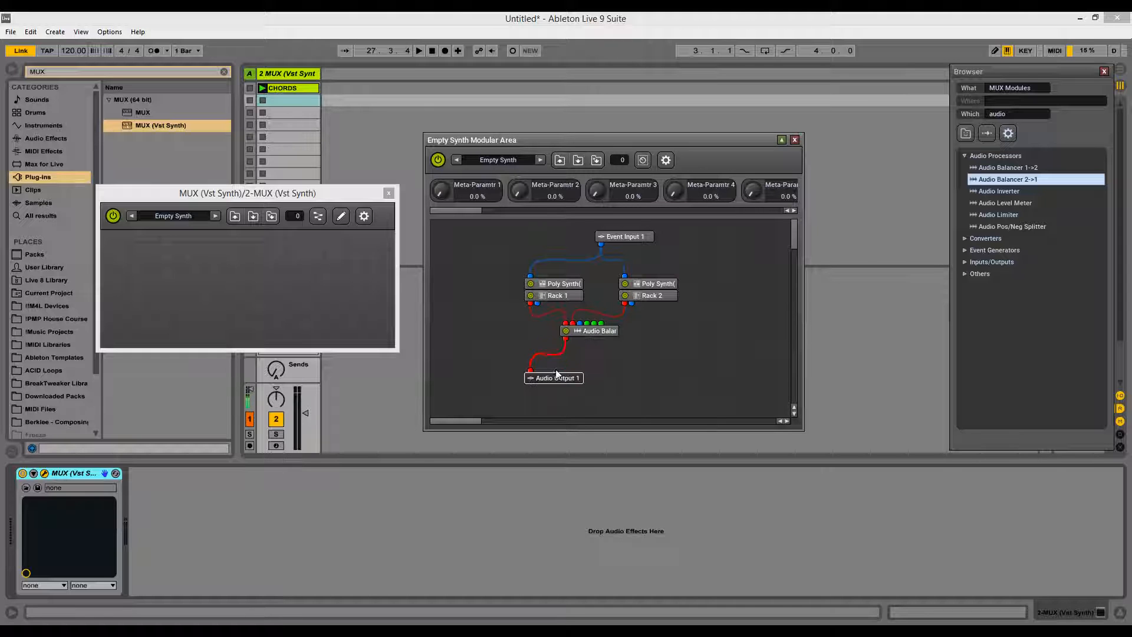
mouse_move(568, 334)
mouse_down()
mouse_move(525, 357)
mouse_move(560, 335)
mouse_up()
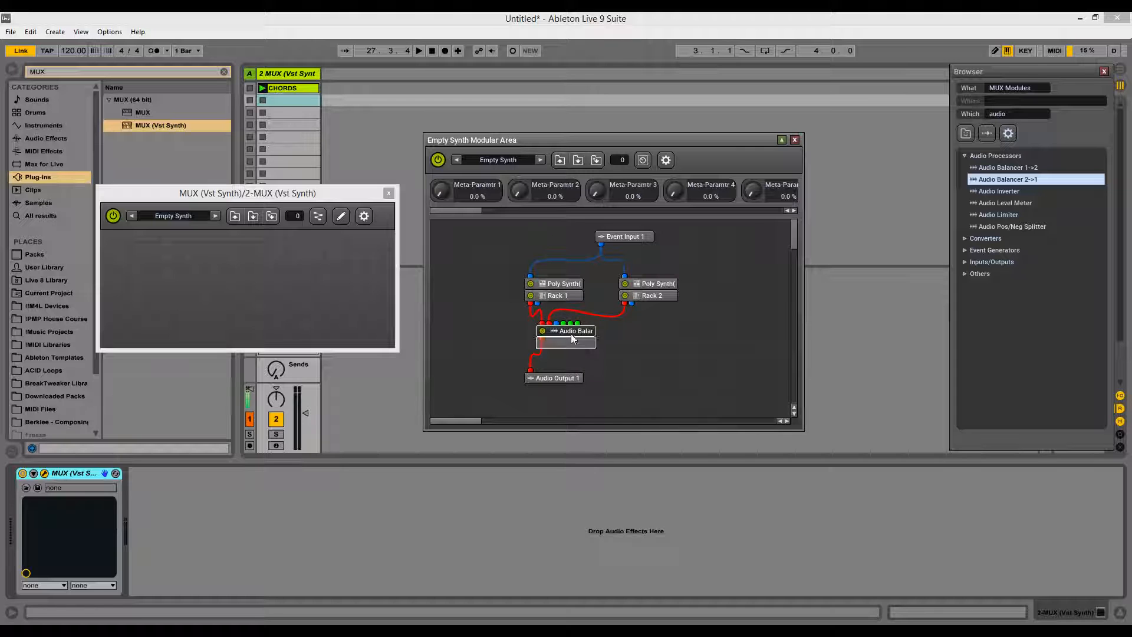
Open the first Poly Synth's modular area and add an ADSR Envelope found with "adsr"
double_click(561, 284)
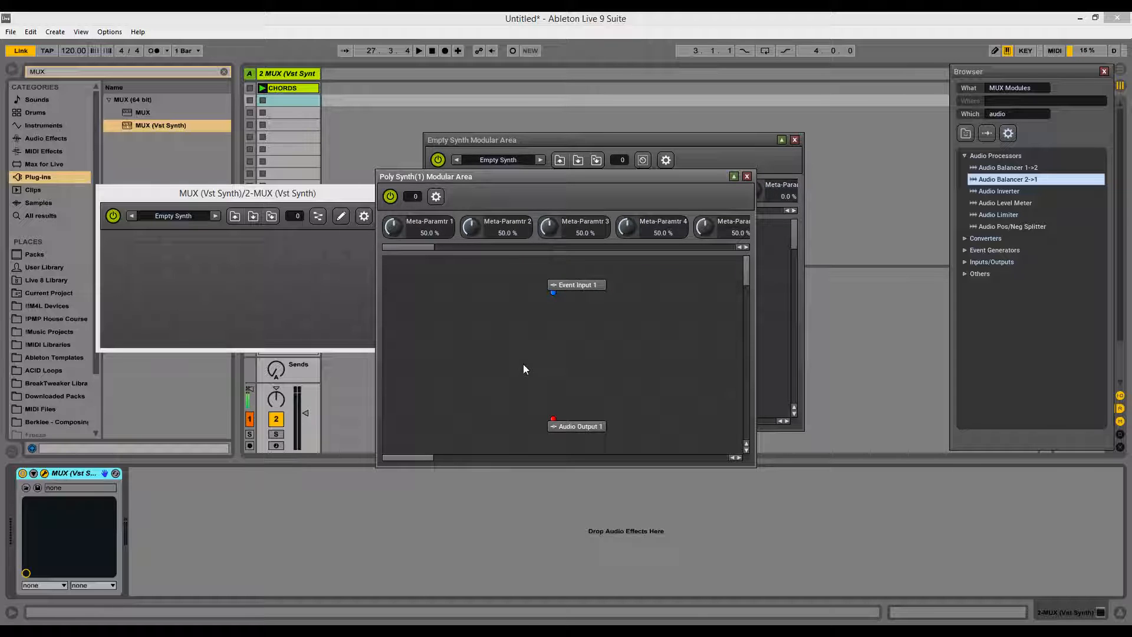
double_click(1014, 116)
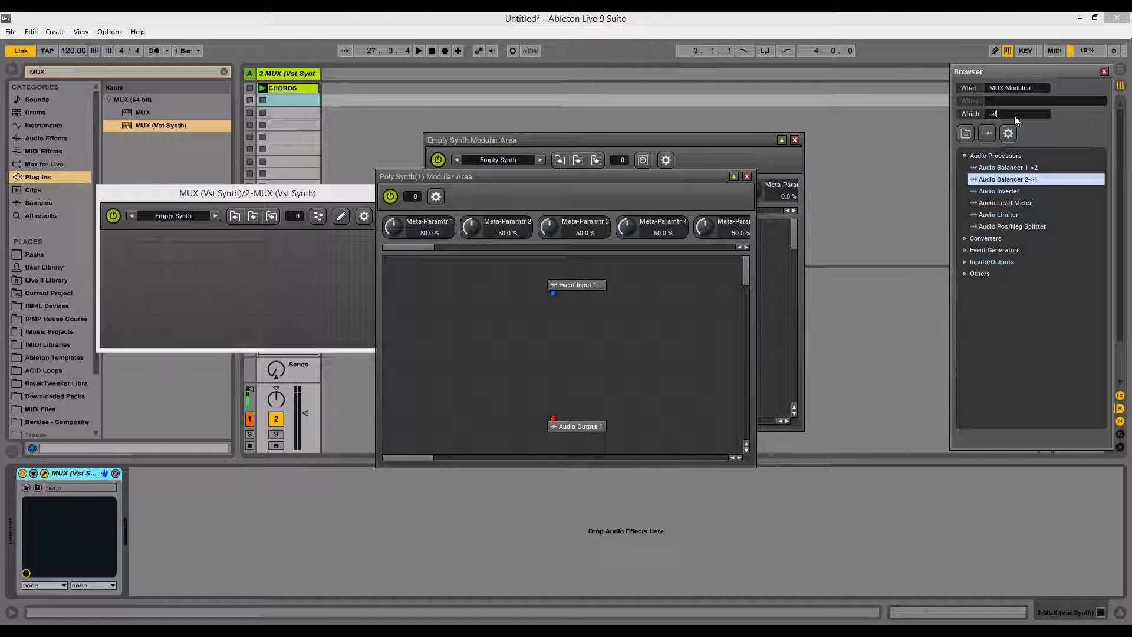
text(adsr)
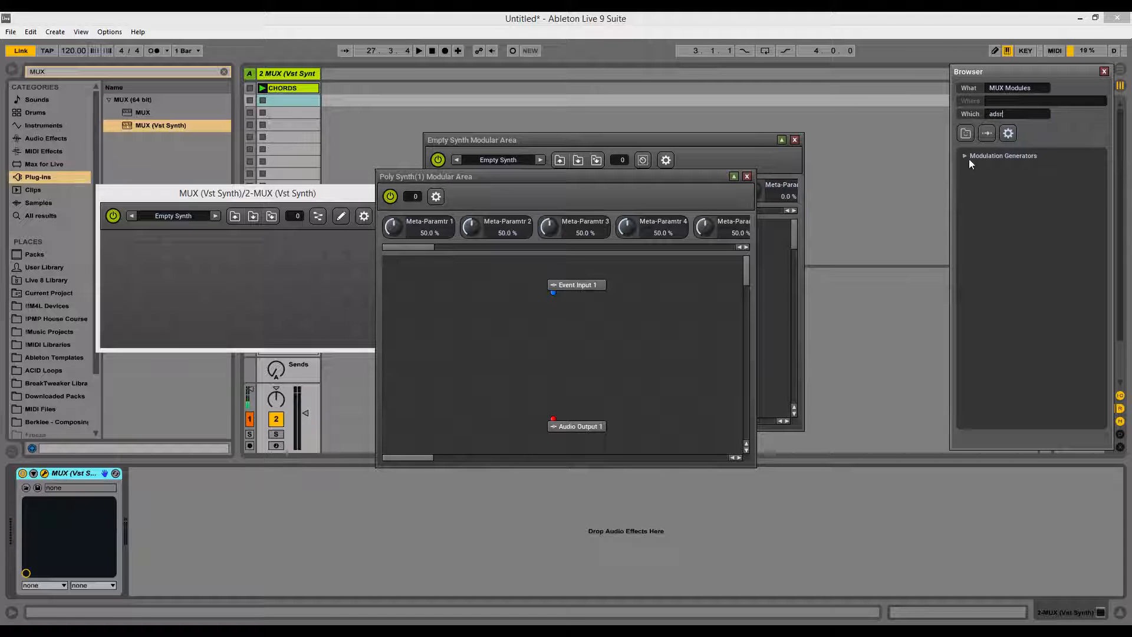
click(965, 156)
drag(991, 171, 672, 325)
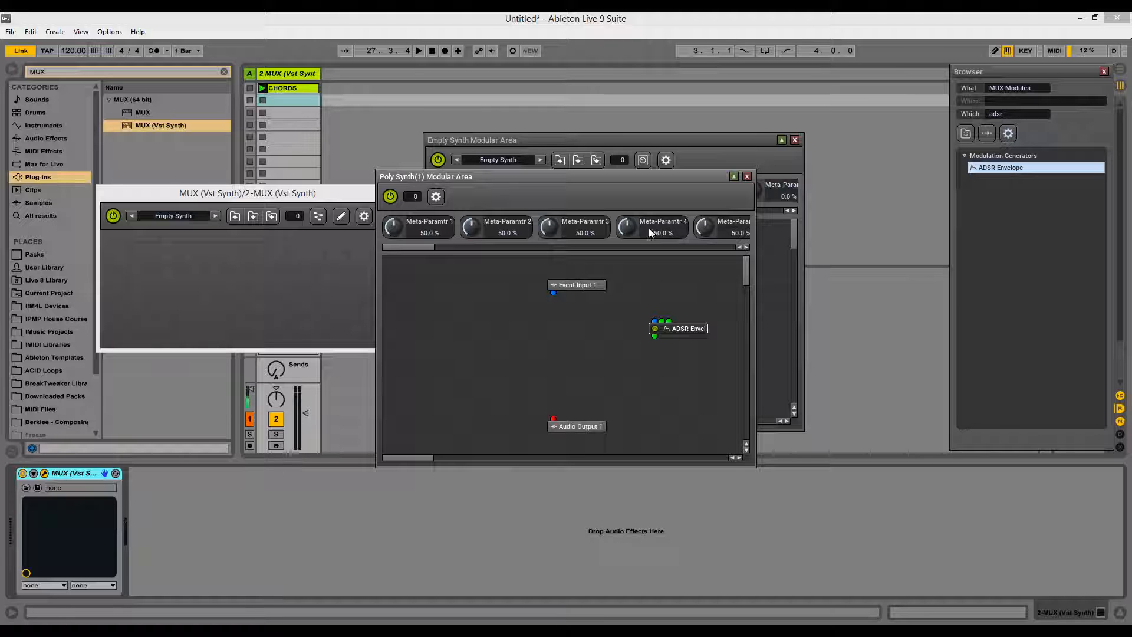
In the second Poly Synth's modular area, clear everything between Event Input 1 and Audio Output 1 and add an ADSR Envelope
click(601, 173)
drag(401, 175, 103, 202)
double_click(656, 283)
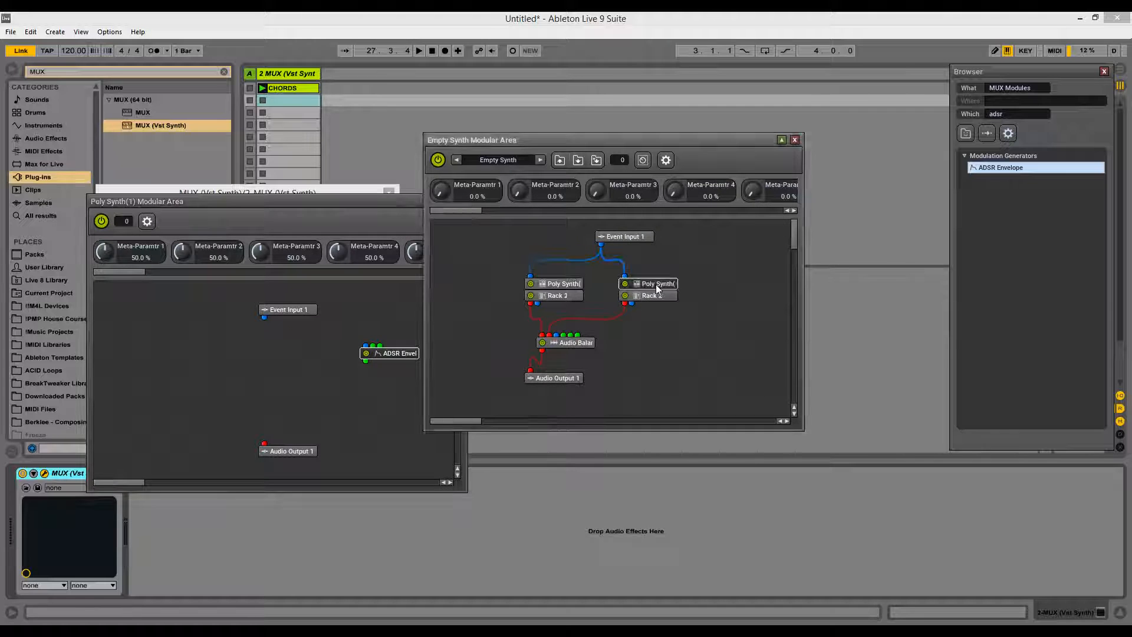
drag(402, 295, 709, 407)
key(Delete)
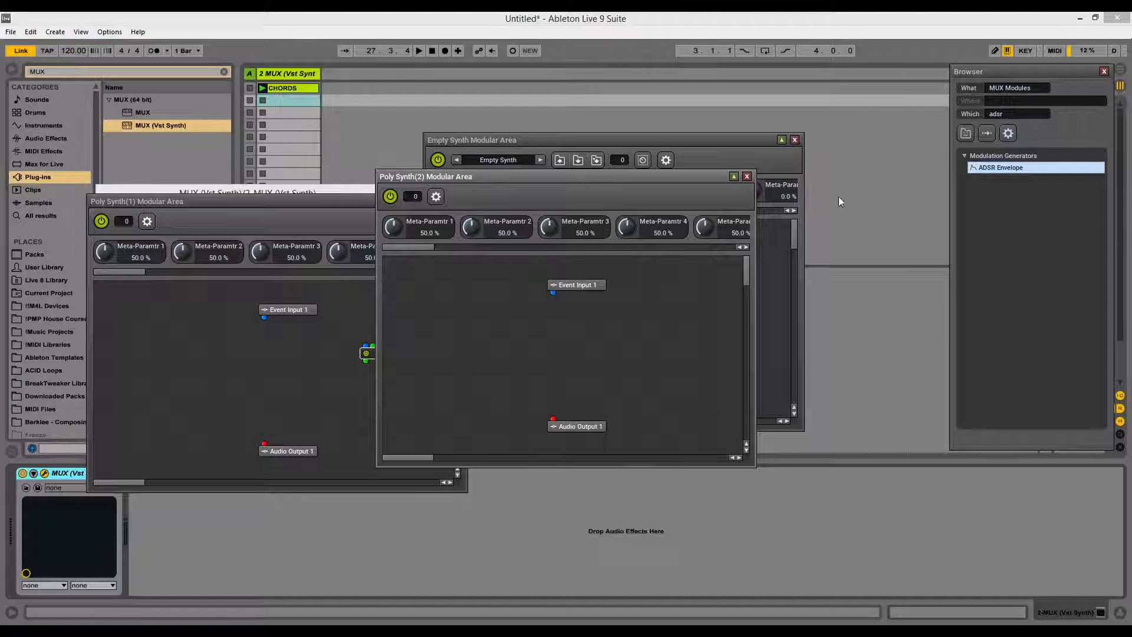
drag(985, 168, 642, 323)
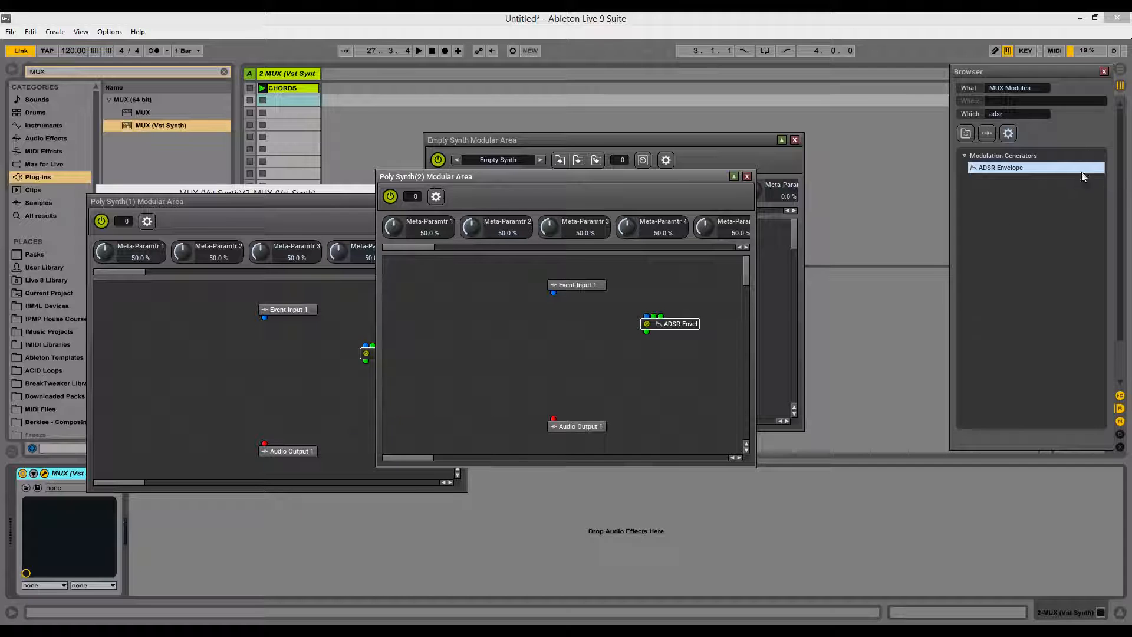
Find the Multi-Form Oscillator with "multi" and add one to each Poly Synth's modular area
click(1028, 114)
text(multi)
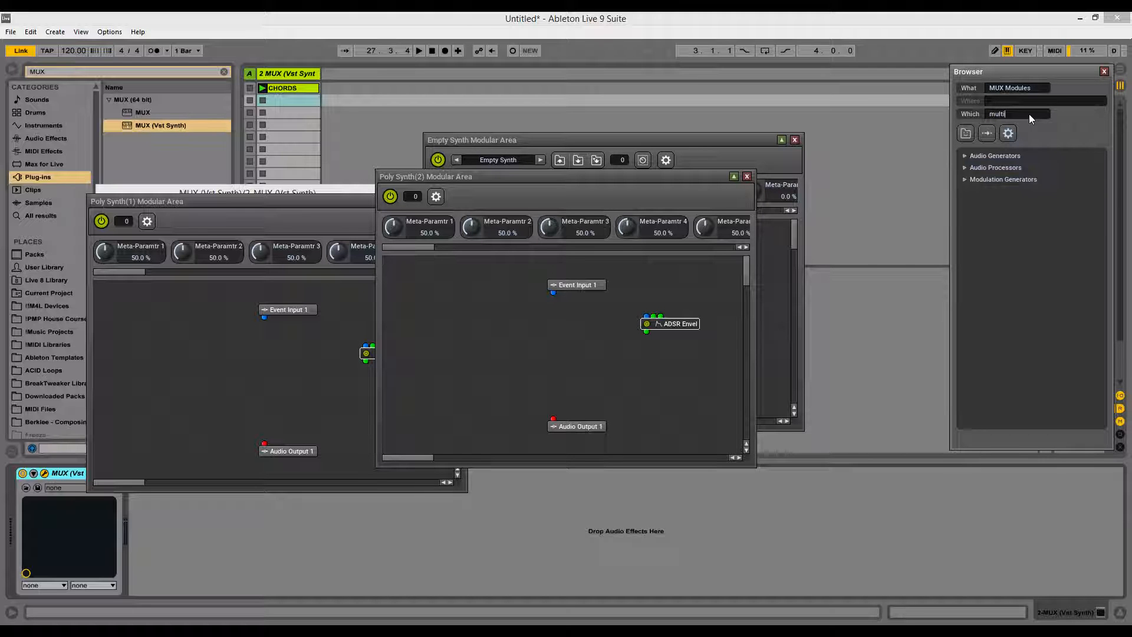
click(965, 156)
drag(994, 167, 498, 348)
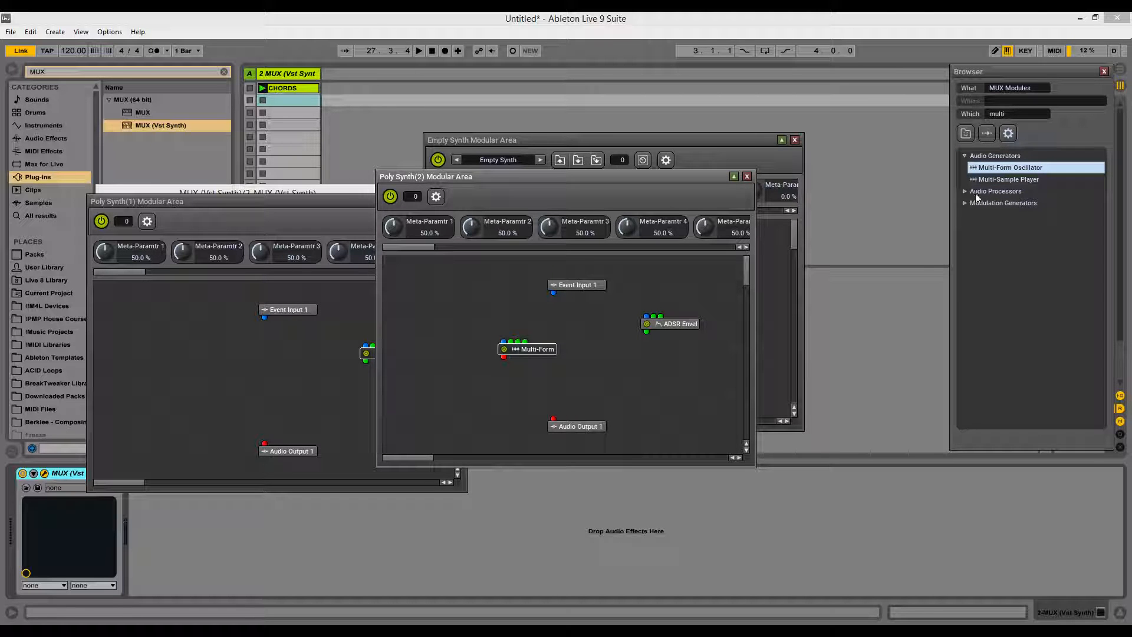
click(269, 203)
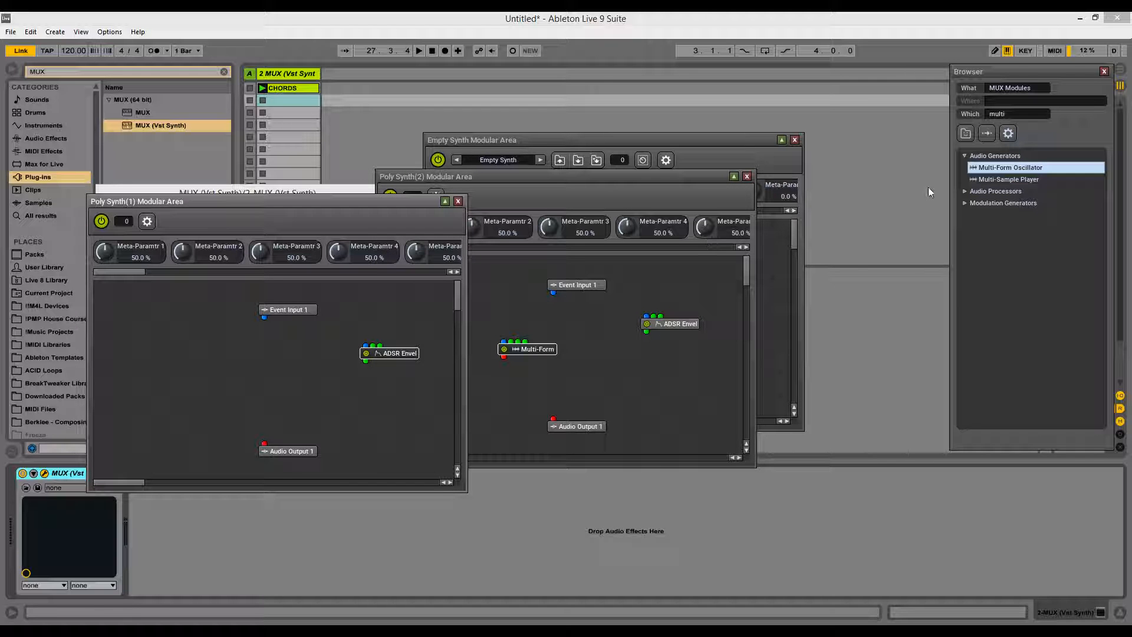
drag(1011, 168, 241, 371)
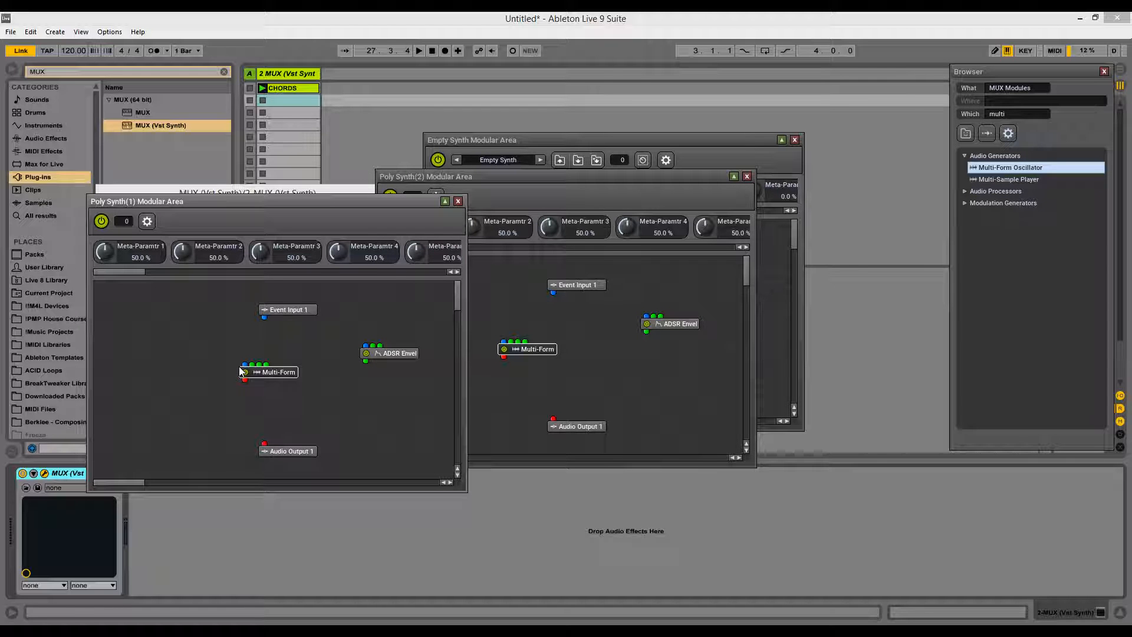
In Poly Synth(1), connect Event Input 1 to the oscillator and ADSR Envelope, and the envelope's output to the oscillator's second modulation input
drag(548, 179, 731, 212)
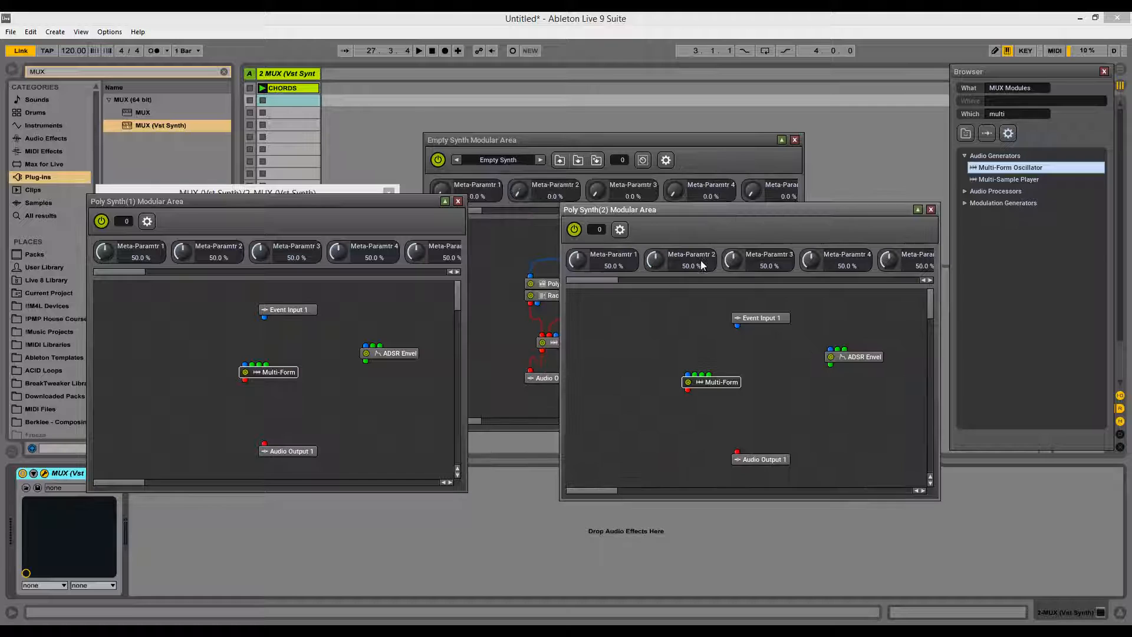
drag(264, 319, 245, 364)
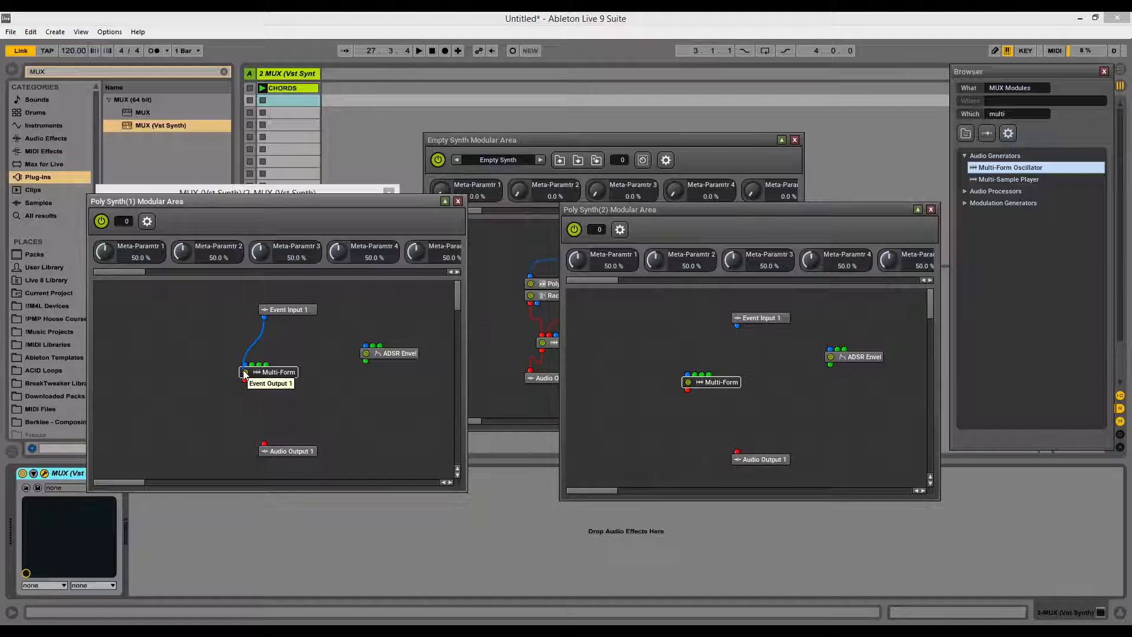
drag(264, 319, 364, 348)
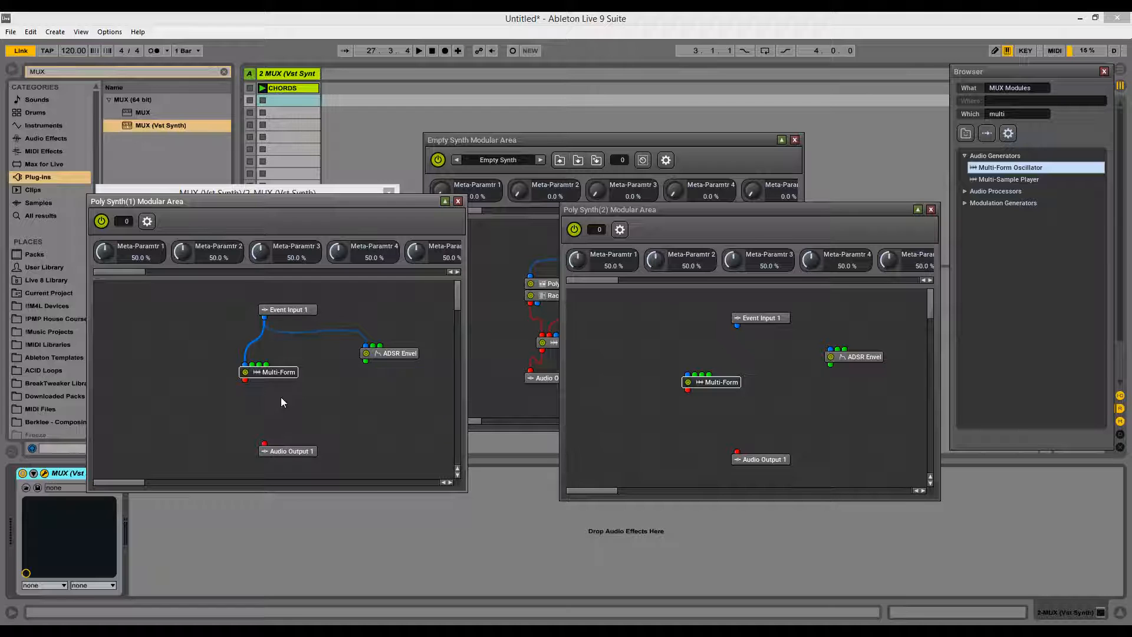
drag(323, 370, 259, 363)
Wire Poly Synth(2)'s event input and envelope to its oscillator like Poly Synth(1), and connect both oscillators to their own Audio Output 1
drag(828, 364, 735, 461)
click(730, 401)
drag(734, 328, 688, 375)
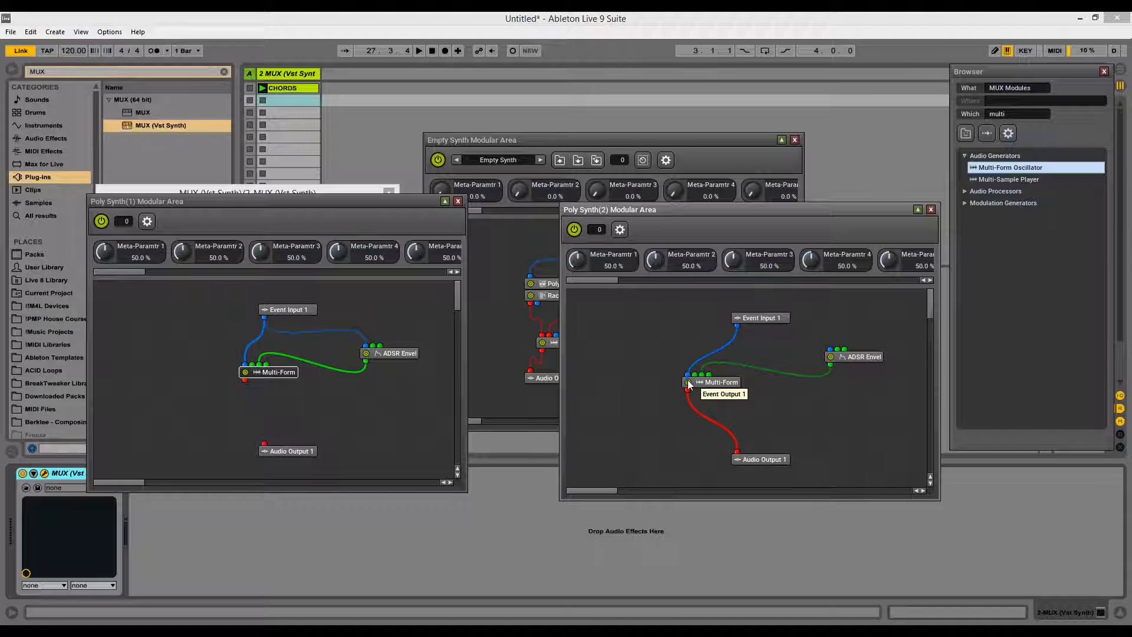
drag(738, 328, 856, 358)
drag(244, 384, 265, 443)
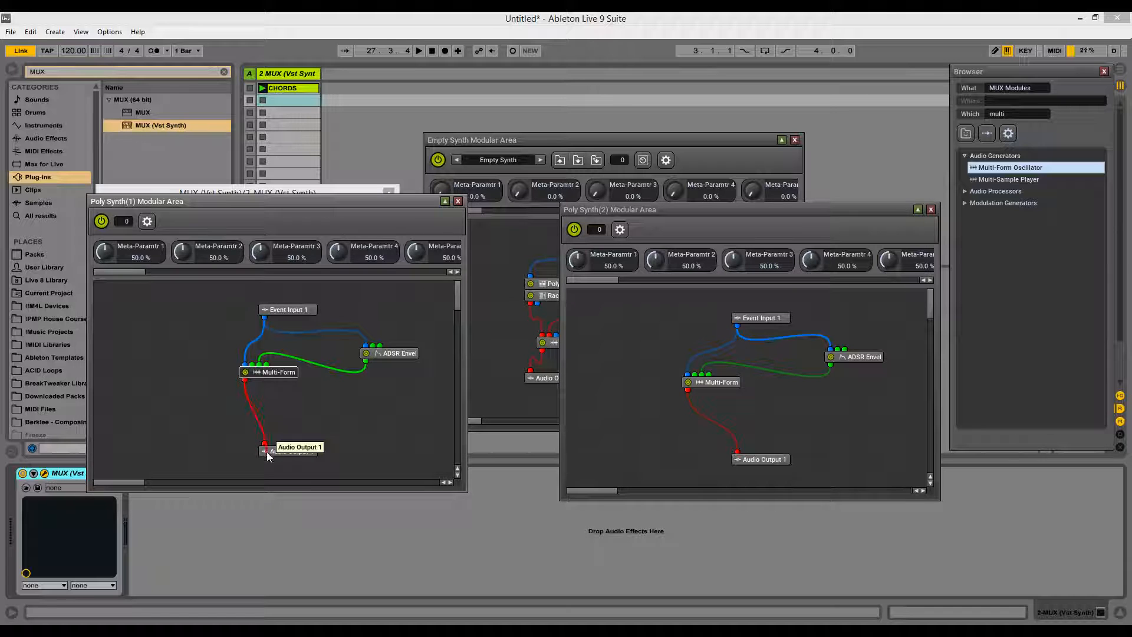
Tidy both Poly Synth layouts, aligning the oscillator between Event Input 1 and Audio Output 1 with the ADSR Envelope close beside it
drag(329, 213, 374, 175)
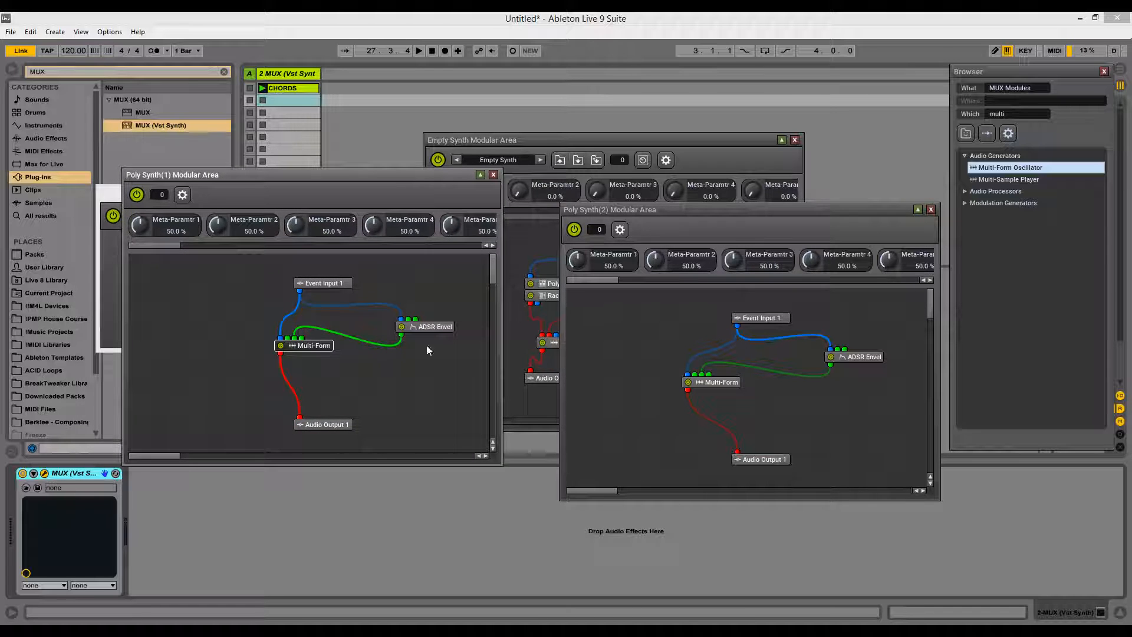
drag(302, 350, 321, 381)
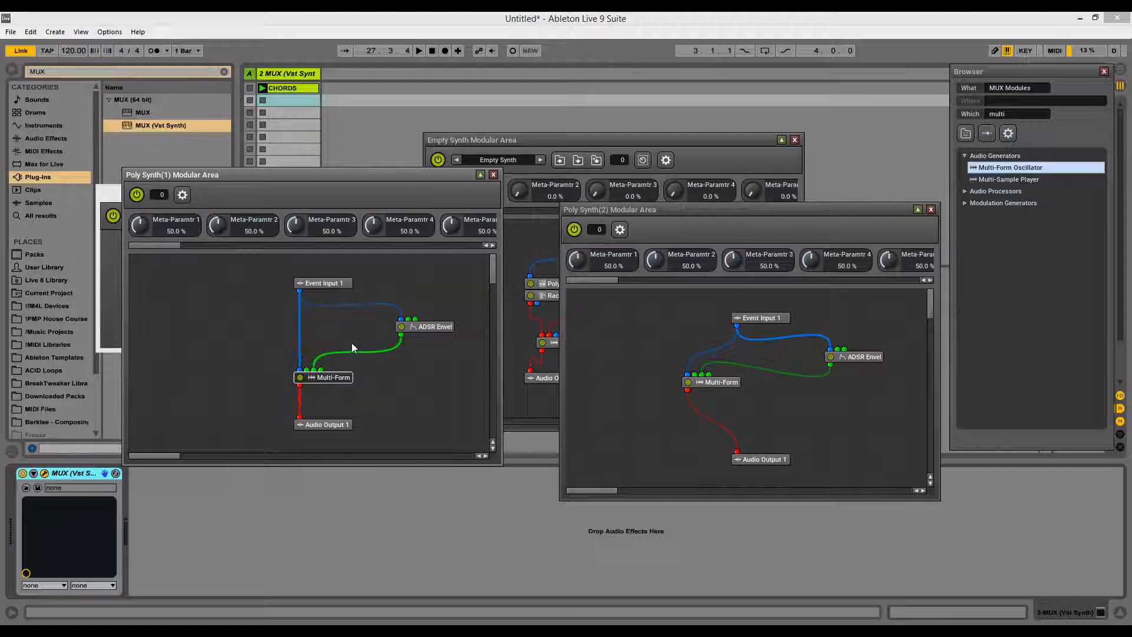
drag(444, 328, 397, 332)
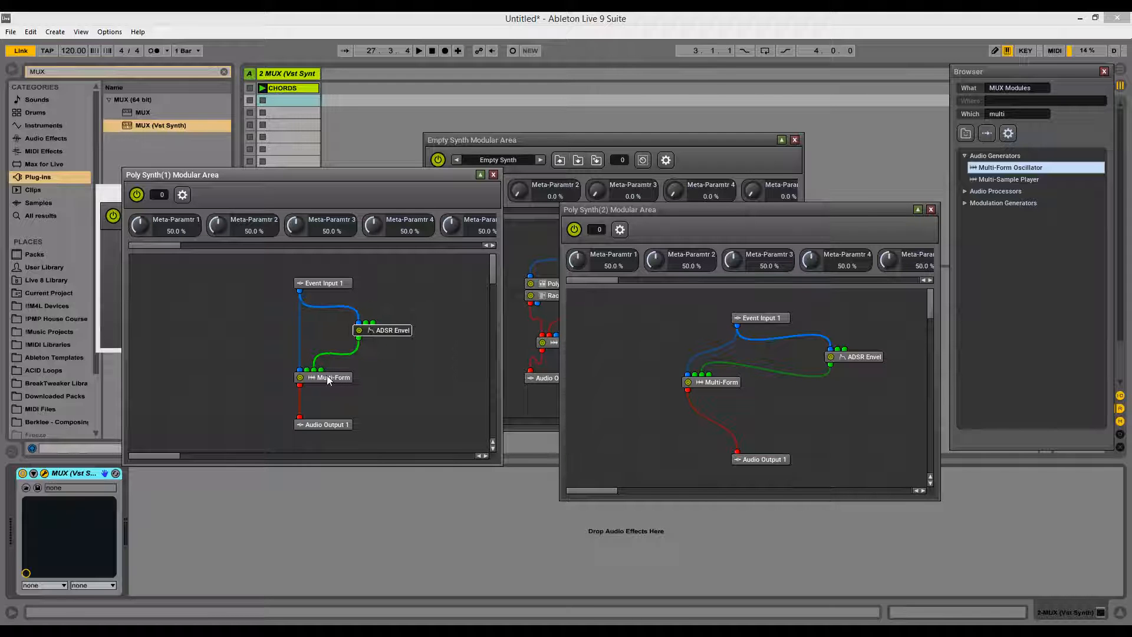
drag(727, 384, 775, 402)
drag(839, 355, 811, 356)
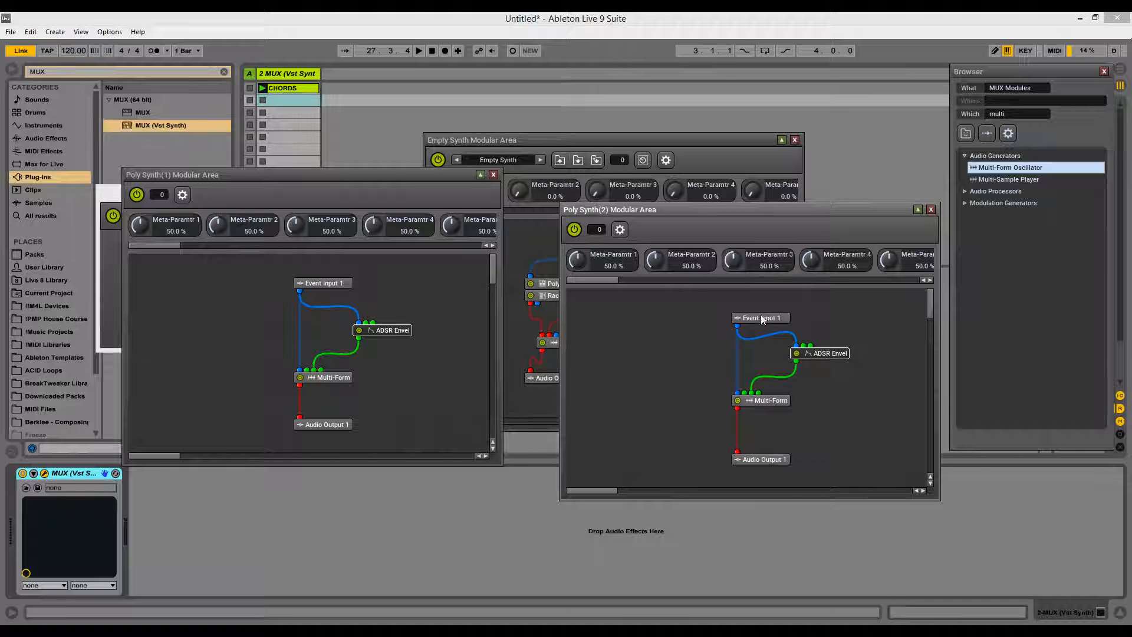
drag(762, 319, 761, 311)
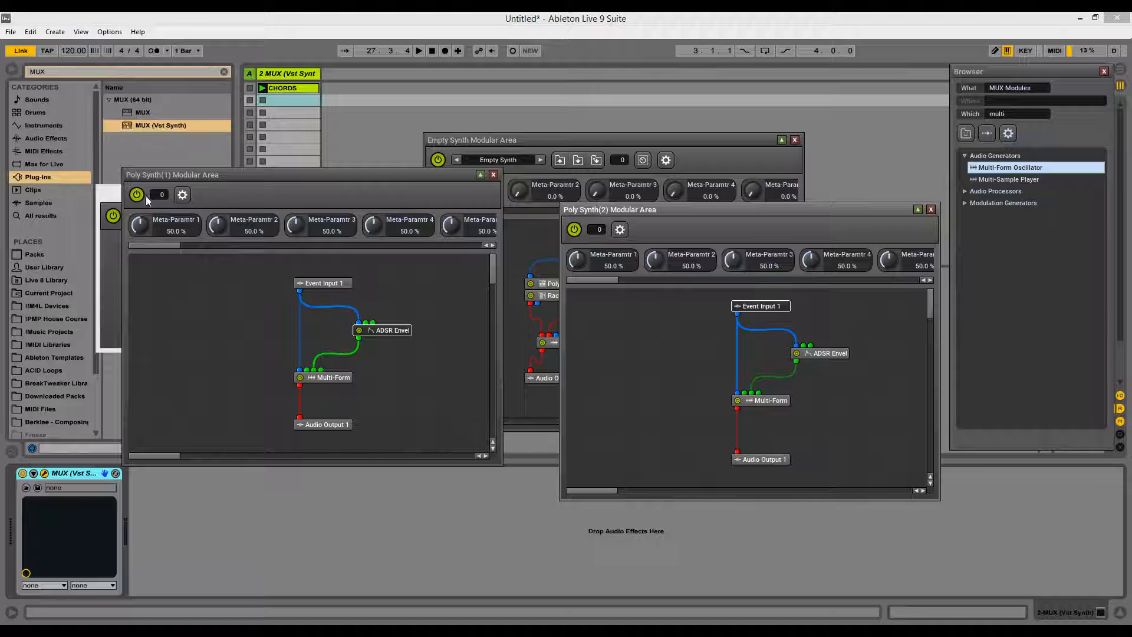
Rearrange the Empty Synth and both Poly Synth modular area windows so that the whole front panel is uncovered
click(115, 194)
drag(201, 180, 746, 296)
drag(621, 138, 618, 18)
drag(866, 211, 951, 202)
click(737, 553)
drag(735, 299, 632, 324)
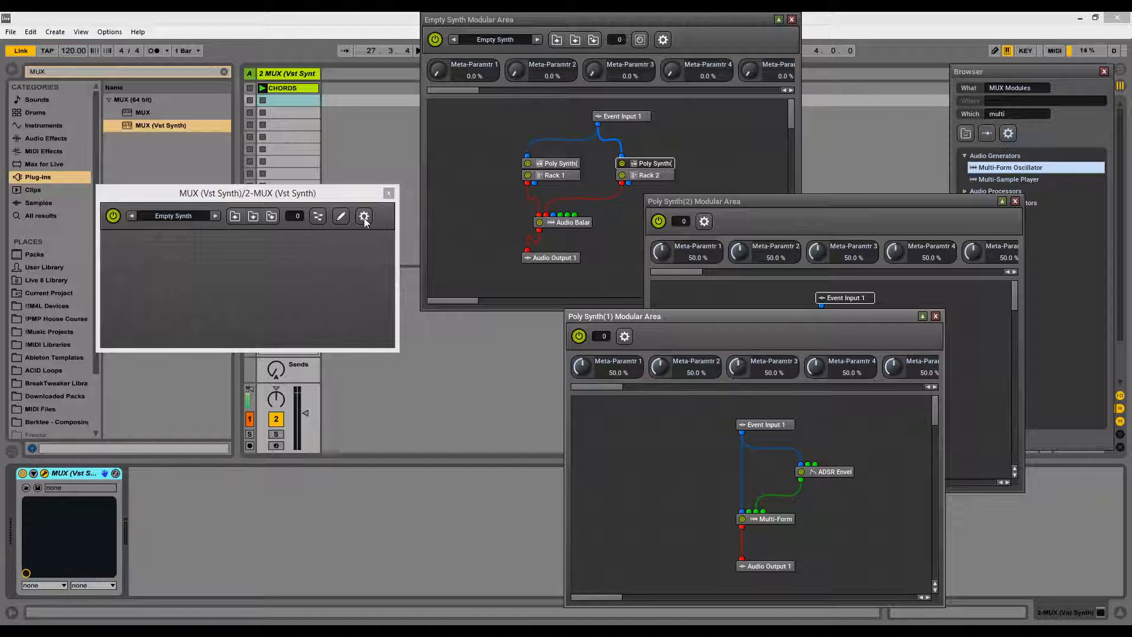
Set the front panel's size to 800 by 800 and reposition the synth window to show more of it
right_click(333, 266)
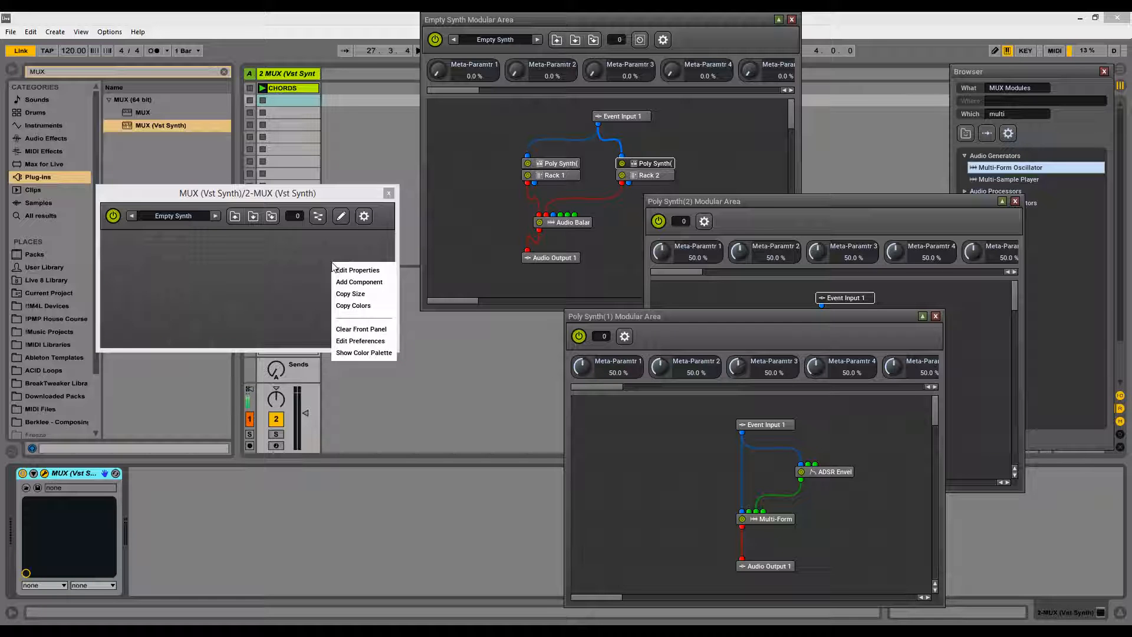
click(366, 270)
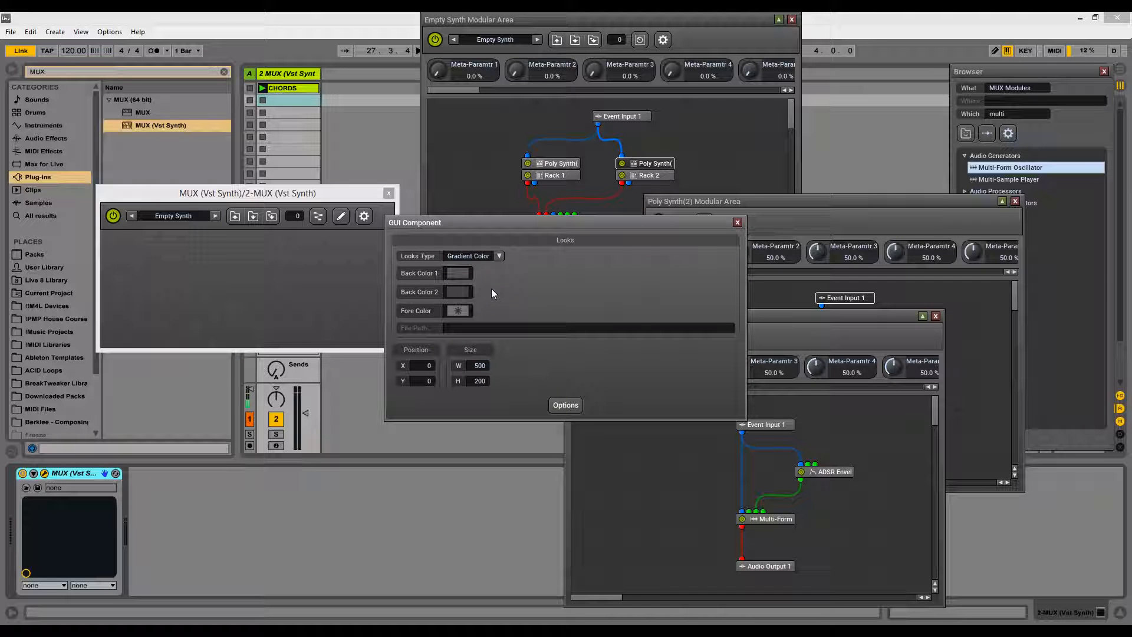
double_click(485, 367)
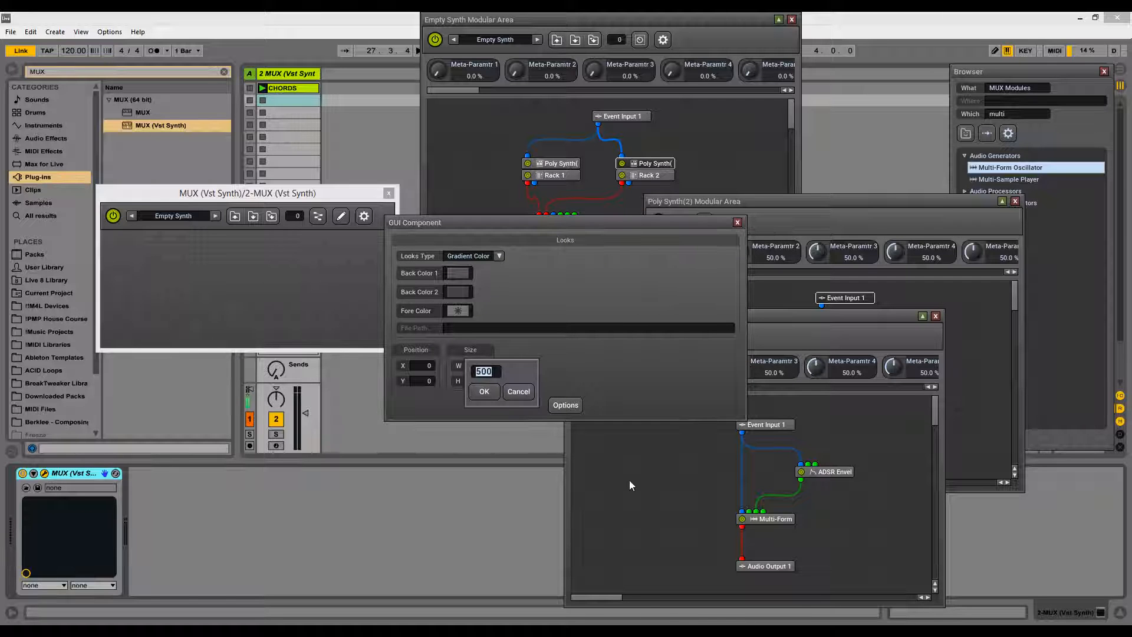
text(8)
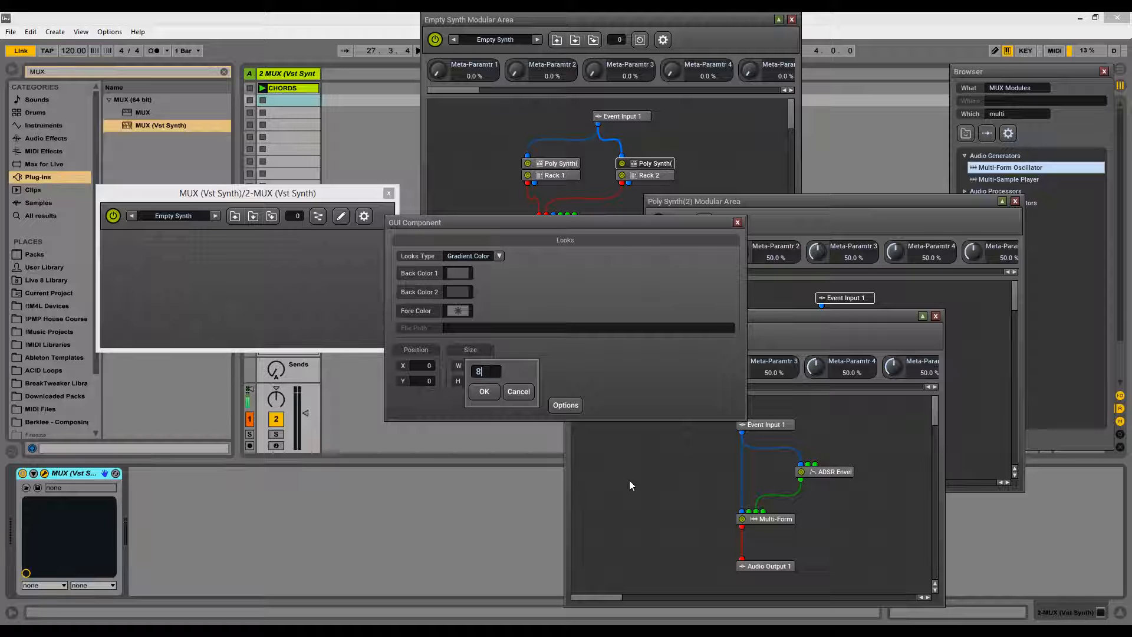
text(00)
click(484, 392)
click(475, 383)
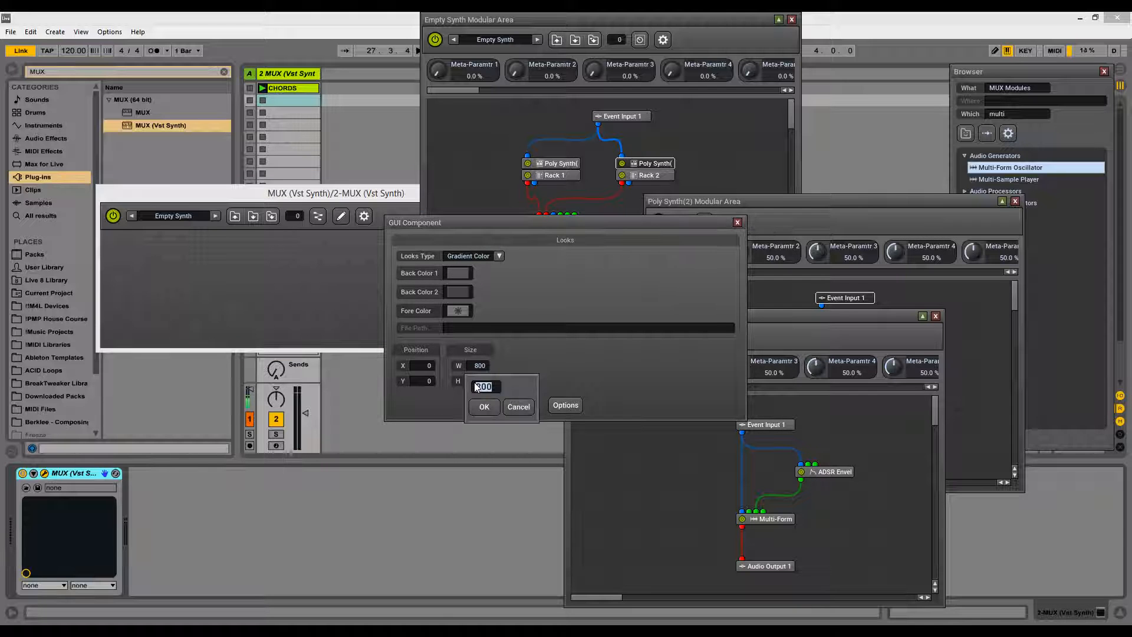
text(800)
key(Return)
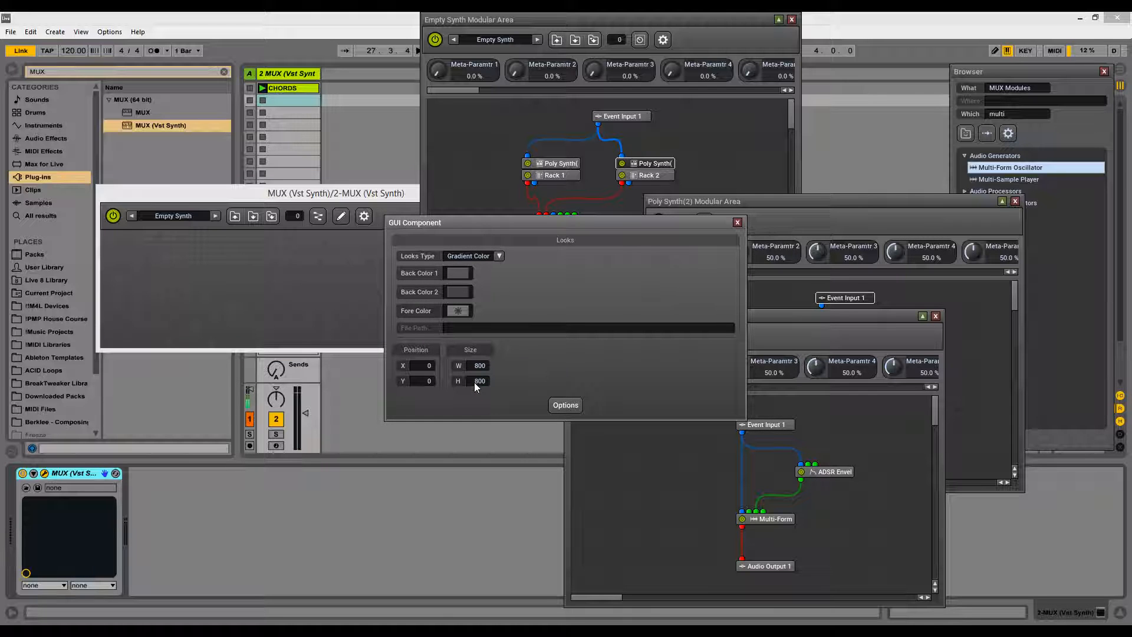
click(737, 222)
drag(346, 193, 270, 50)
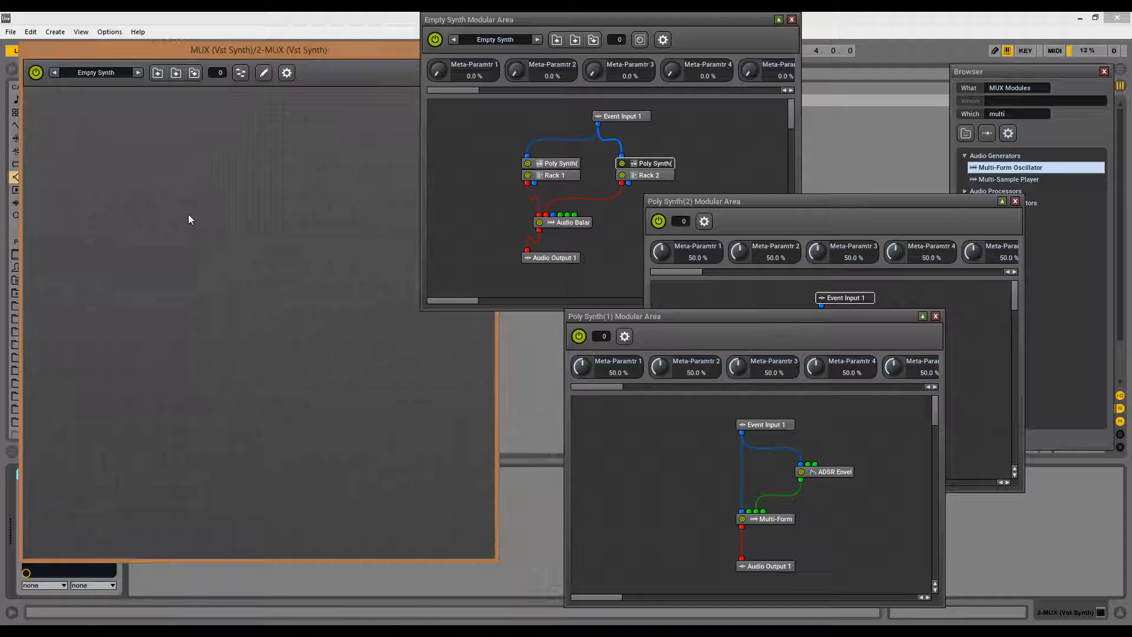
Add two Group Frame components to the empty front panel, the second diagonally below the first
right_click(189, 219)
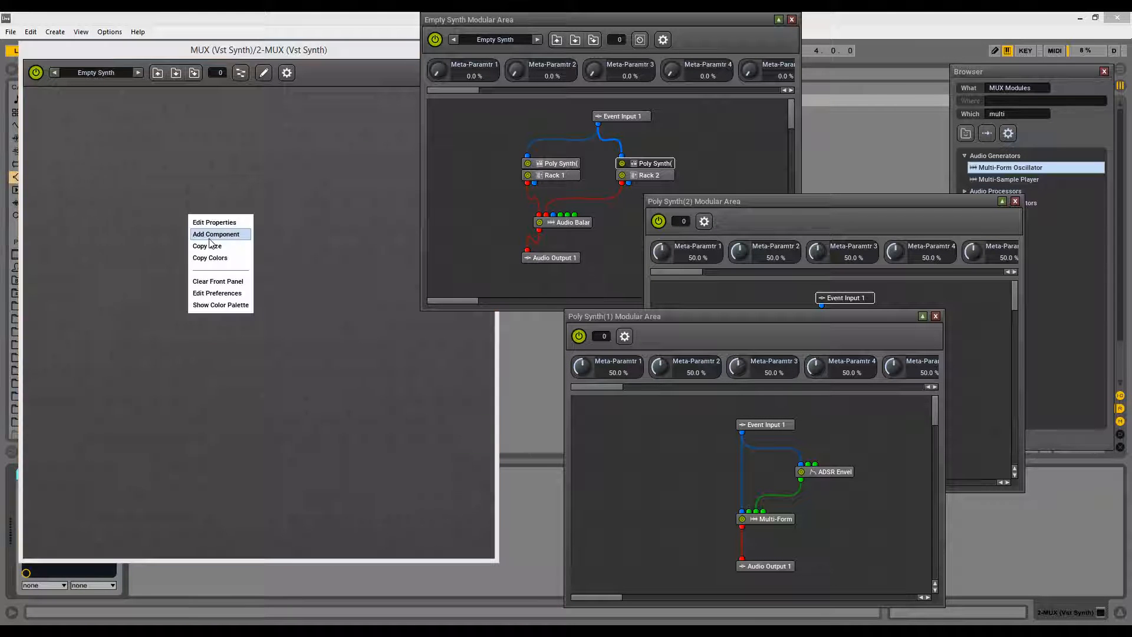
click(210, 235)
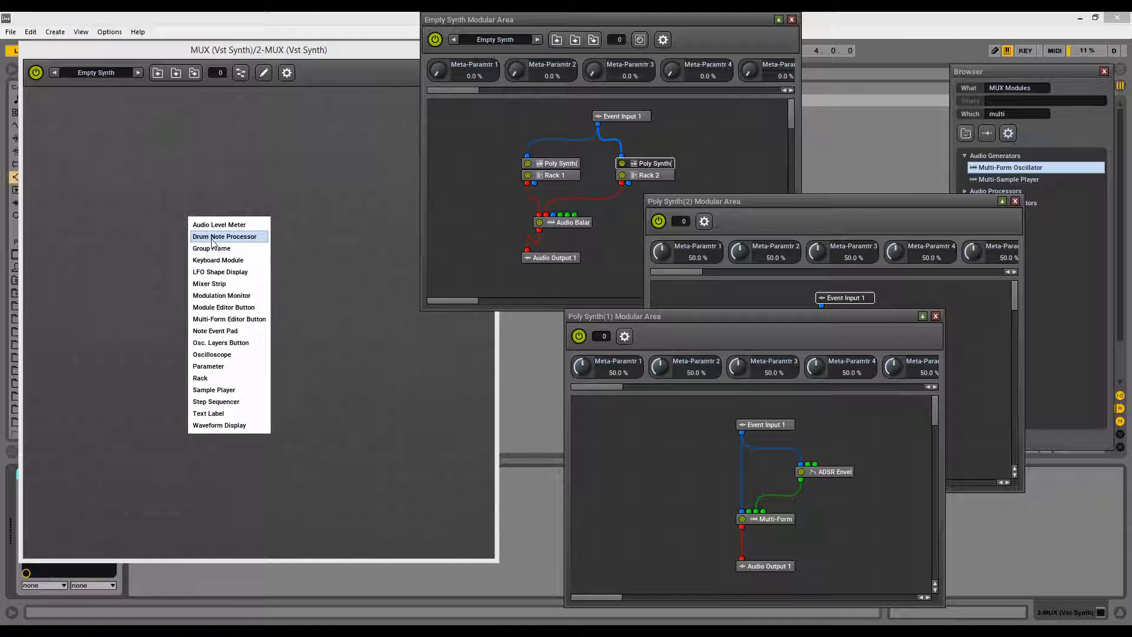
click(218, 257)
right_click(296, 293)
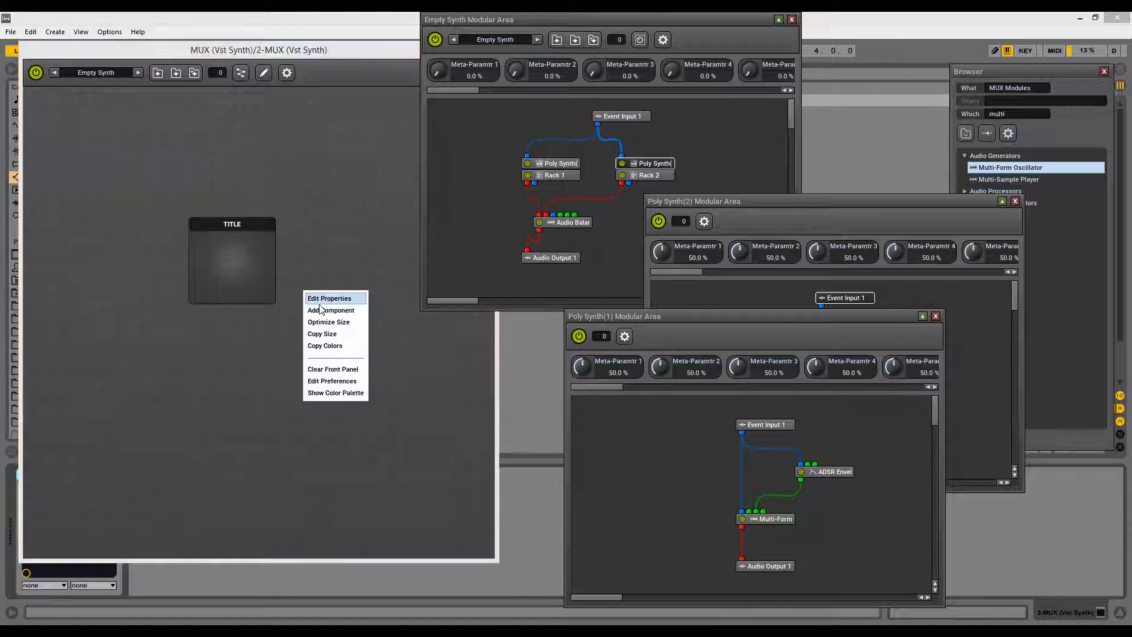
click(334, 334)
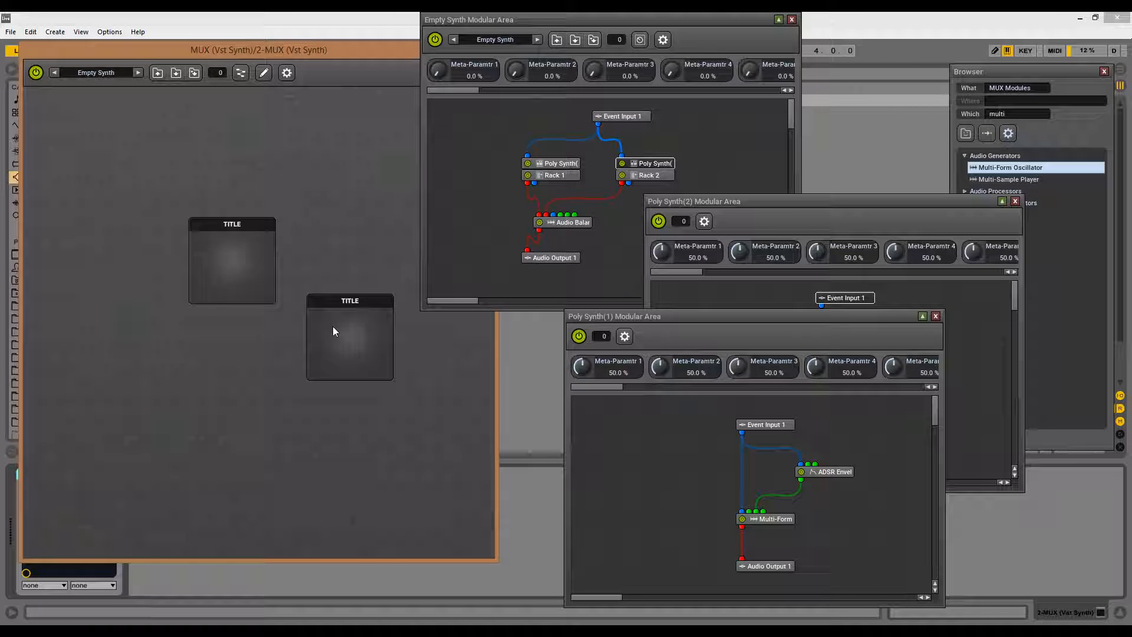
Title the upper group frame OSC 1 and the lower group frame OSC 2
right_click(226, 225)
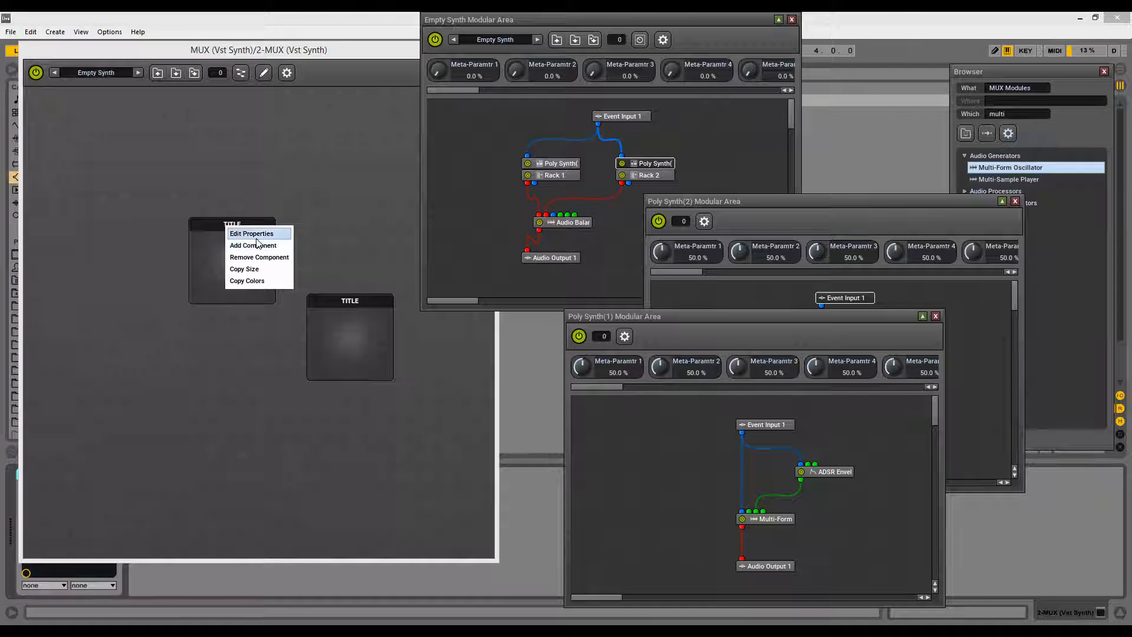
click(256, 239)
text(OSCI)
text( 1)
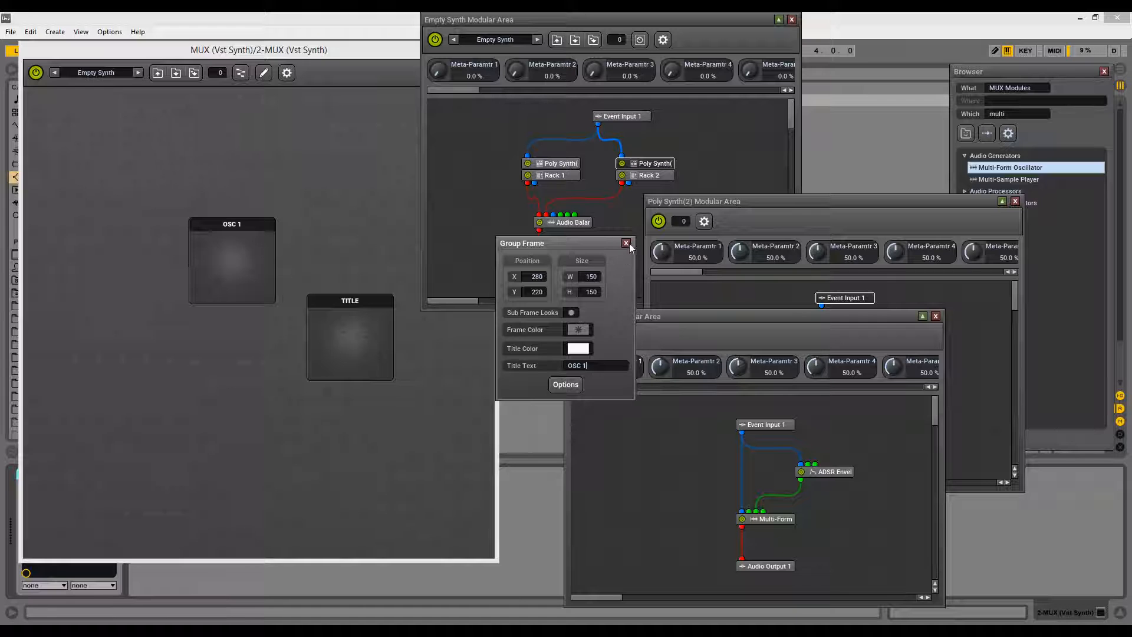
click(627, 243)
right_click(352, 303)
click(366, 308)
text(C 2)
key(Return)
Set the frame color of both OSC 2 and OSC 1 to the first preset red
click(562, 387)
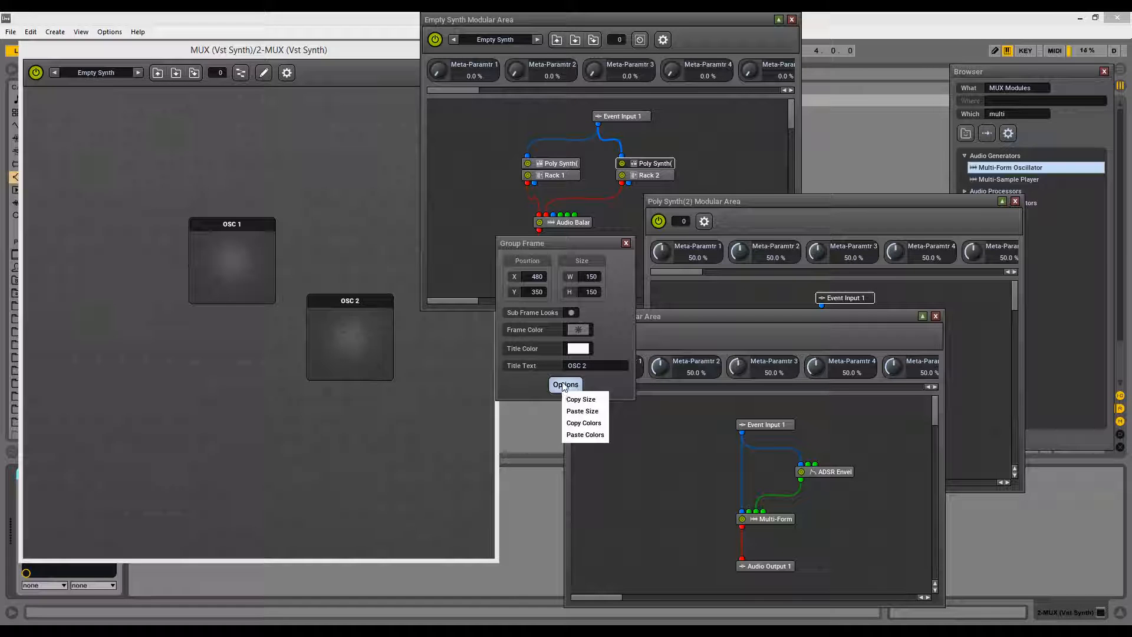
click(581, 330)
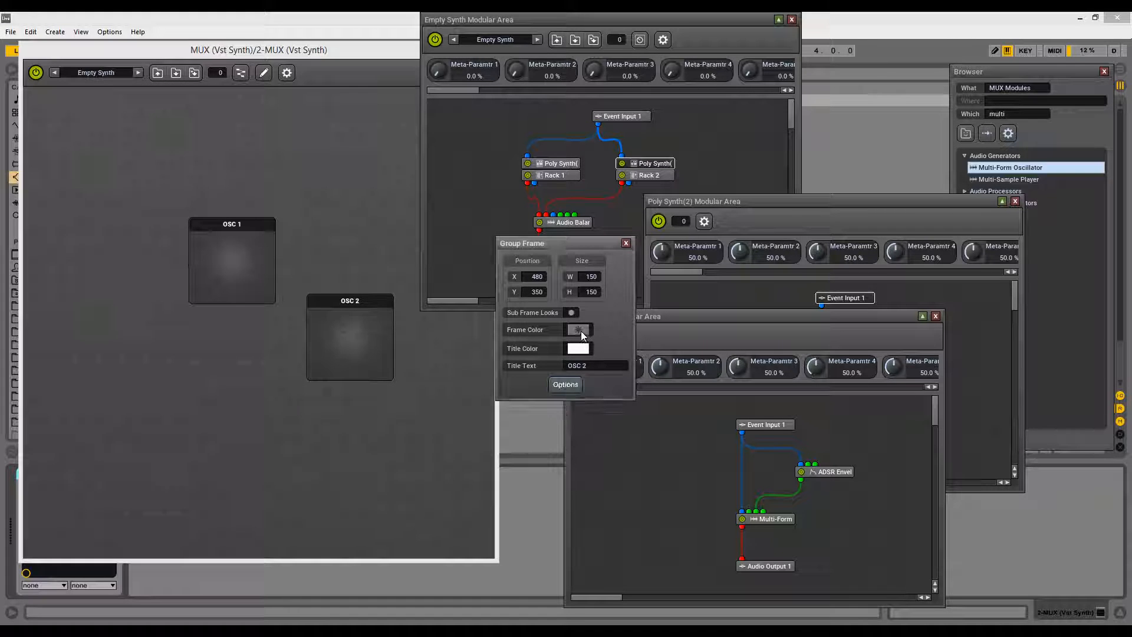
click(581, 331)
click(564, 485)
click(241, 224)
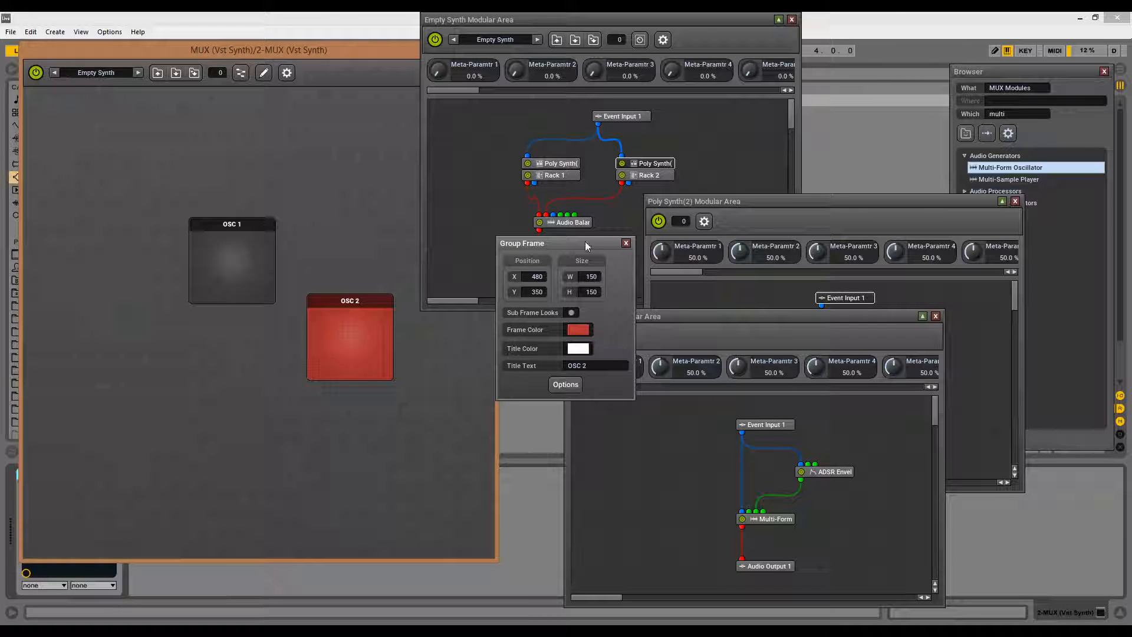
click(626, 243)
double_click(251, 230)
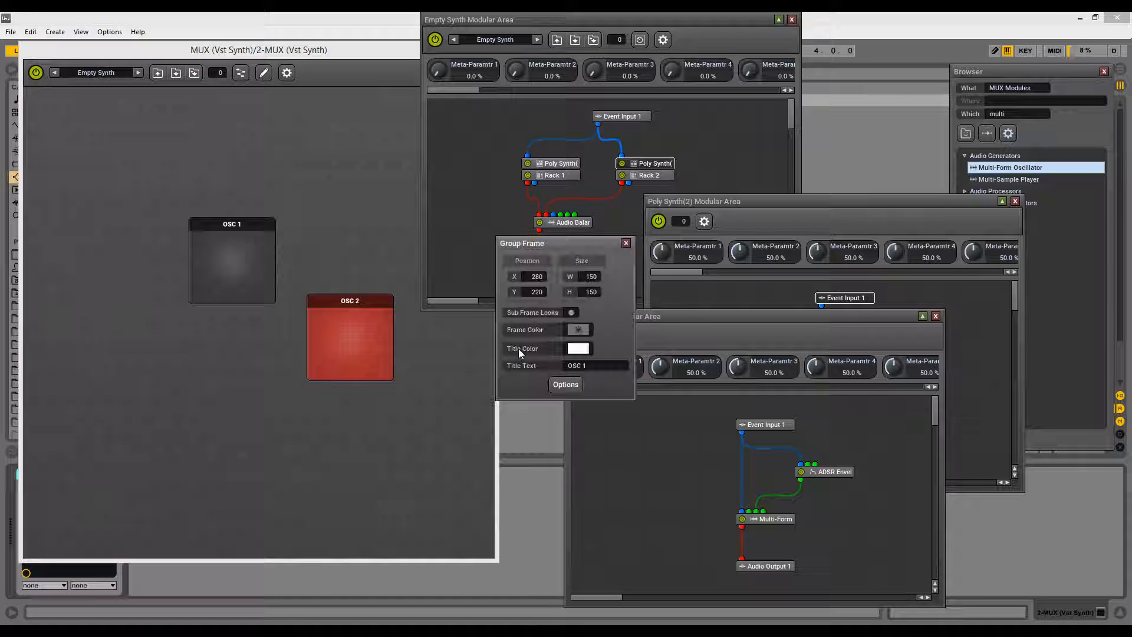
click(586, 329)
click(469, 379)
click(565, 483)
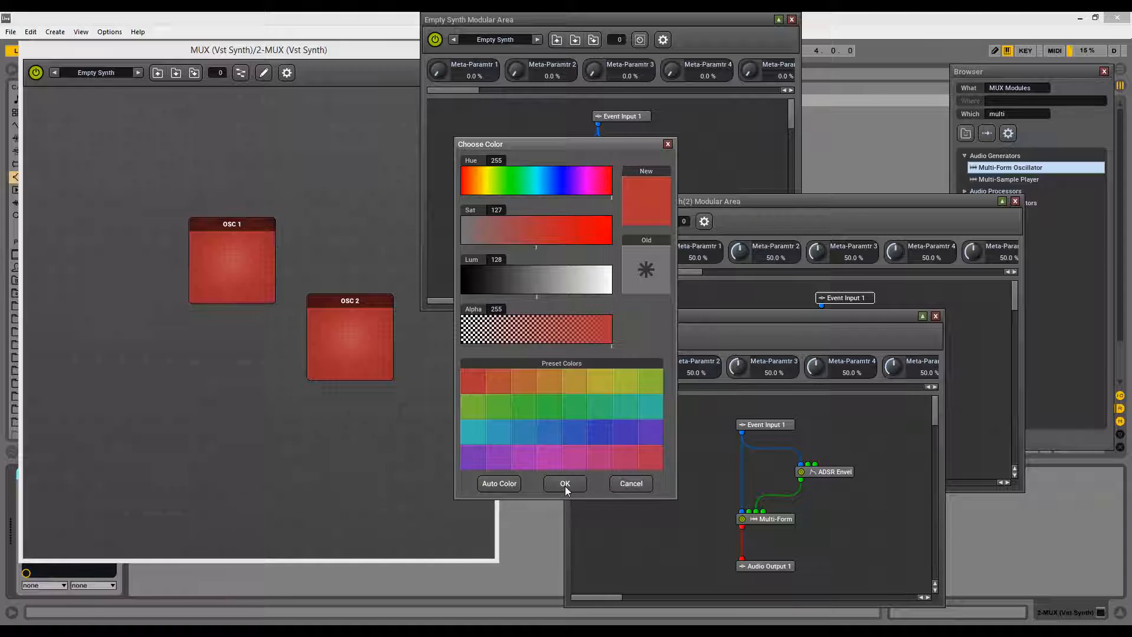
Move the OSC 1 frame to position X 10, Y 10 and enlarge it to about 440 by 460
drag(223, 229, 61, 103)
drag(117, 180, 267, 328)
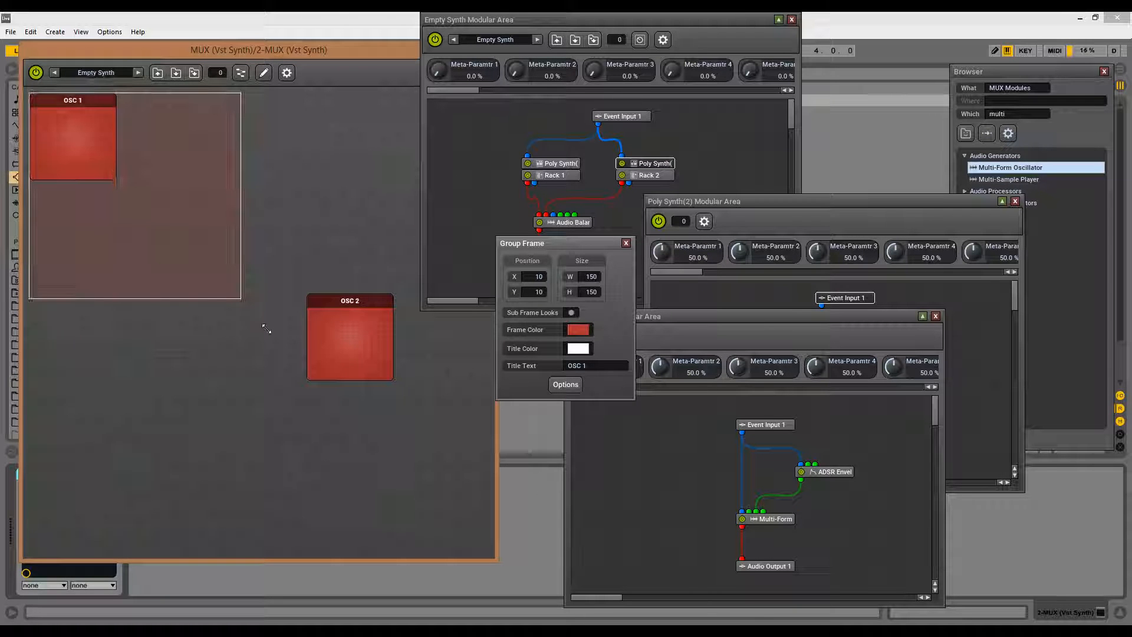
drag(266, 328, 288, 362)
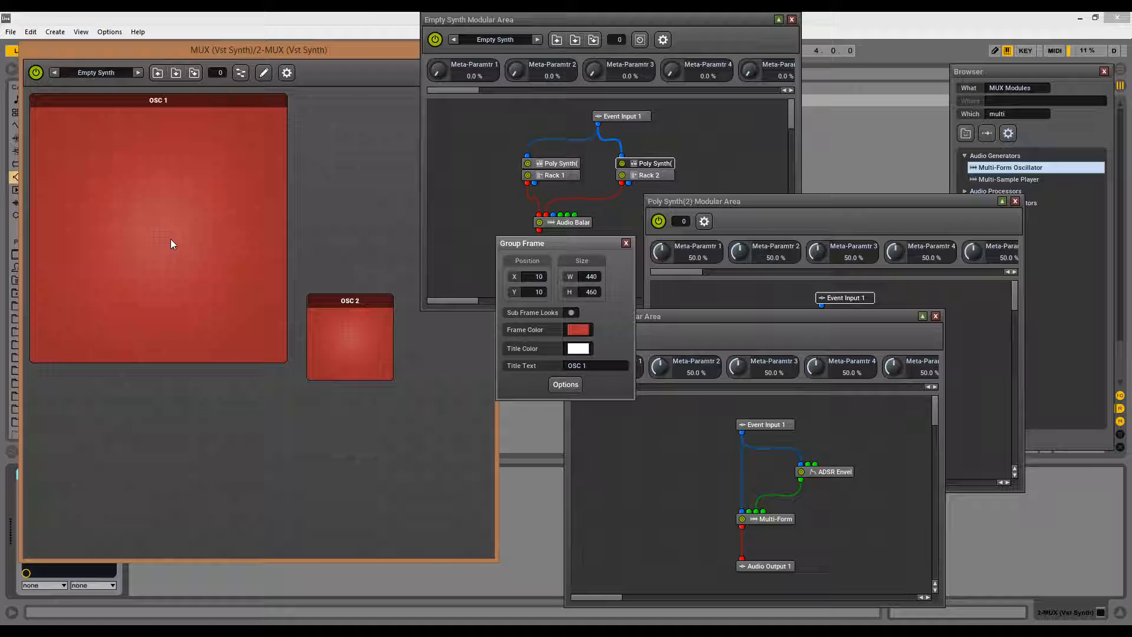
Add a Waveform Display in the OSC 1 frame's upper-left corner, linked to Poly Synth(1)'s Multi-Form Oscillator waveform
click(749, 314)
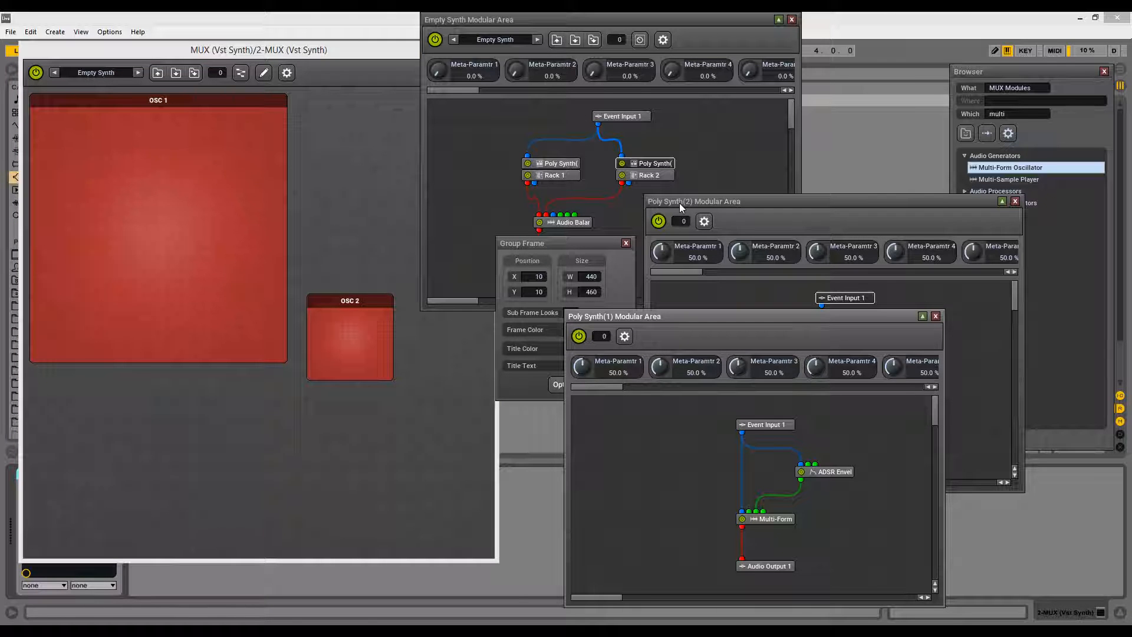
double_click(754, 522)
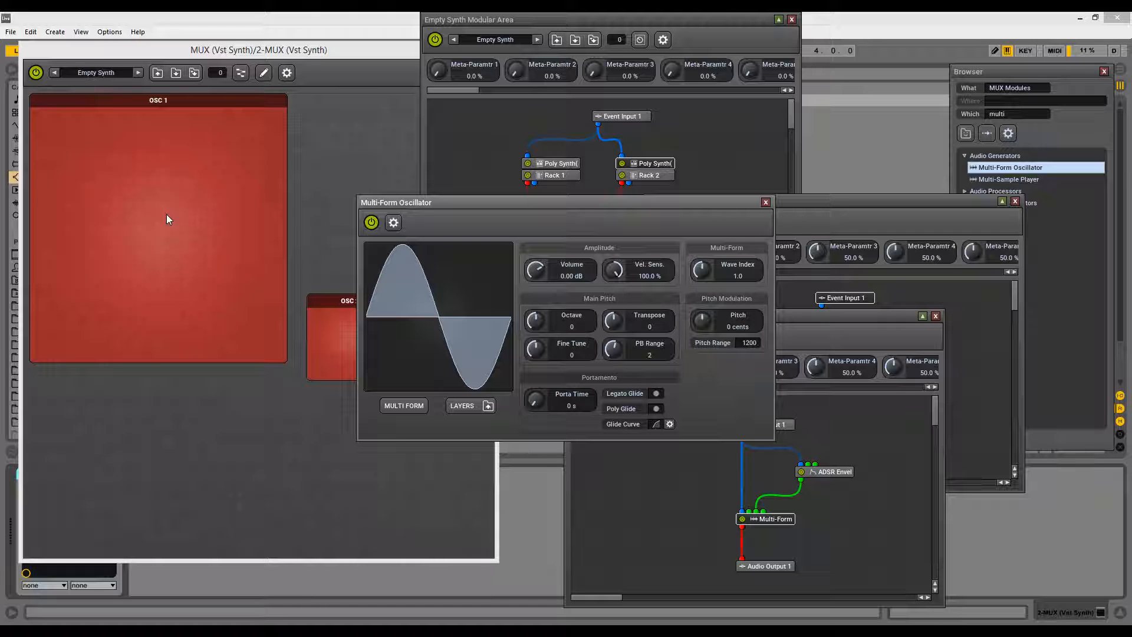
right_click(36, 117)
click(54, 135)
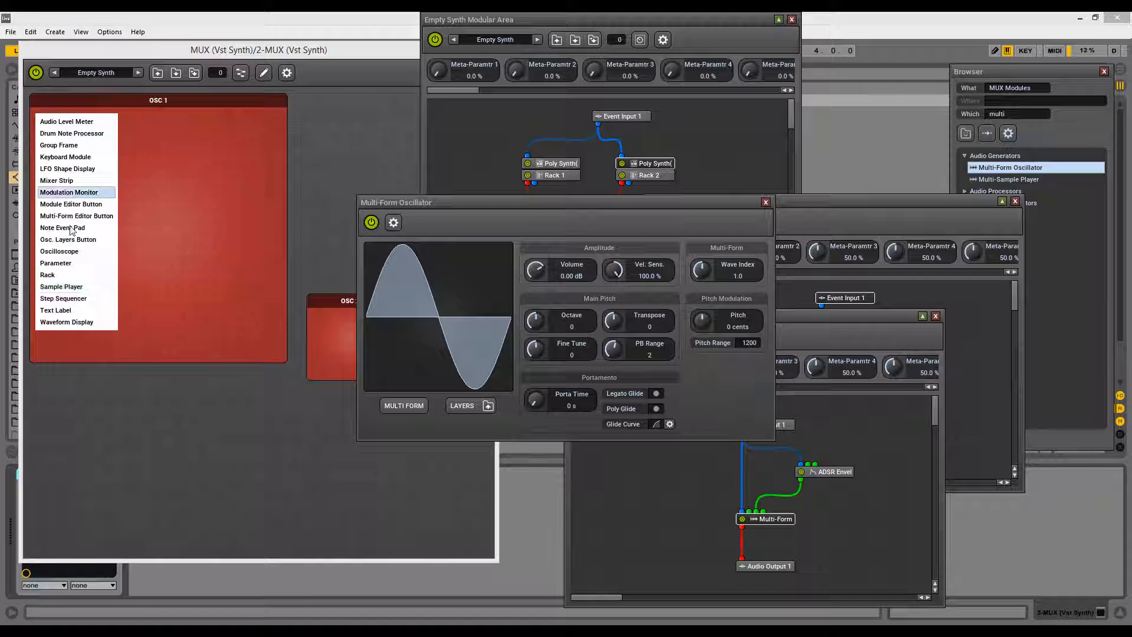
click(89, 325)
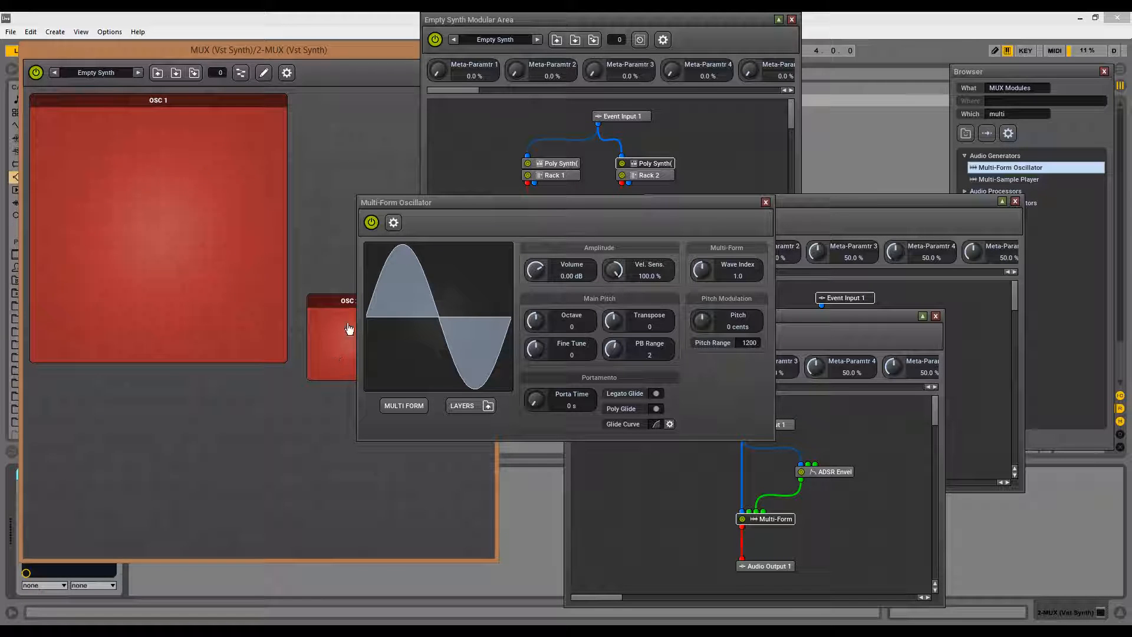
click(418, 327)
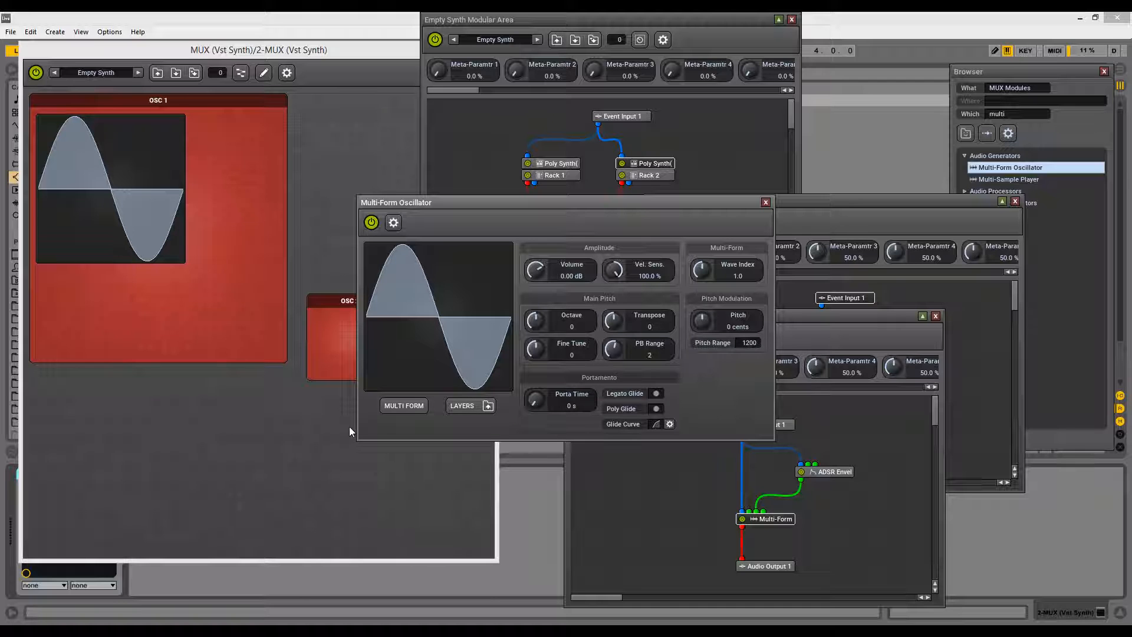
Add a Multi-Form Editor Button linked to the oscillator's MULTI FORM control and place it under the waveform display's left end
right_click(184, 309)
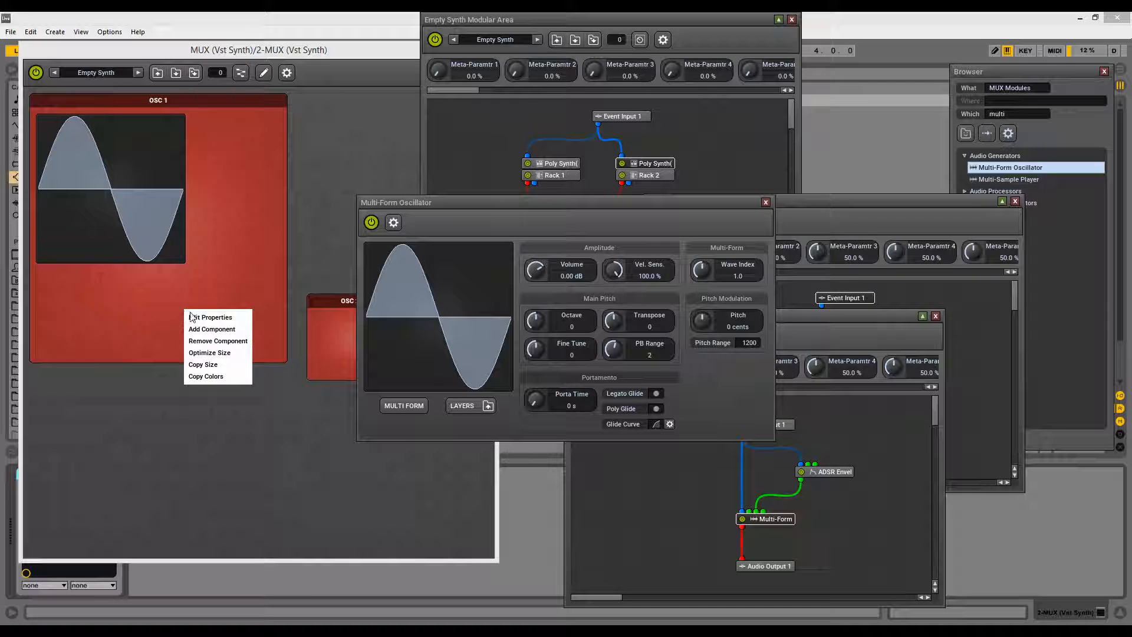
click(212, 329)
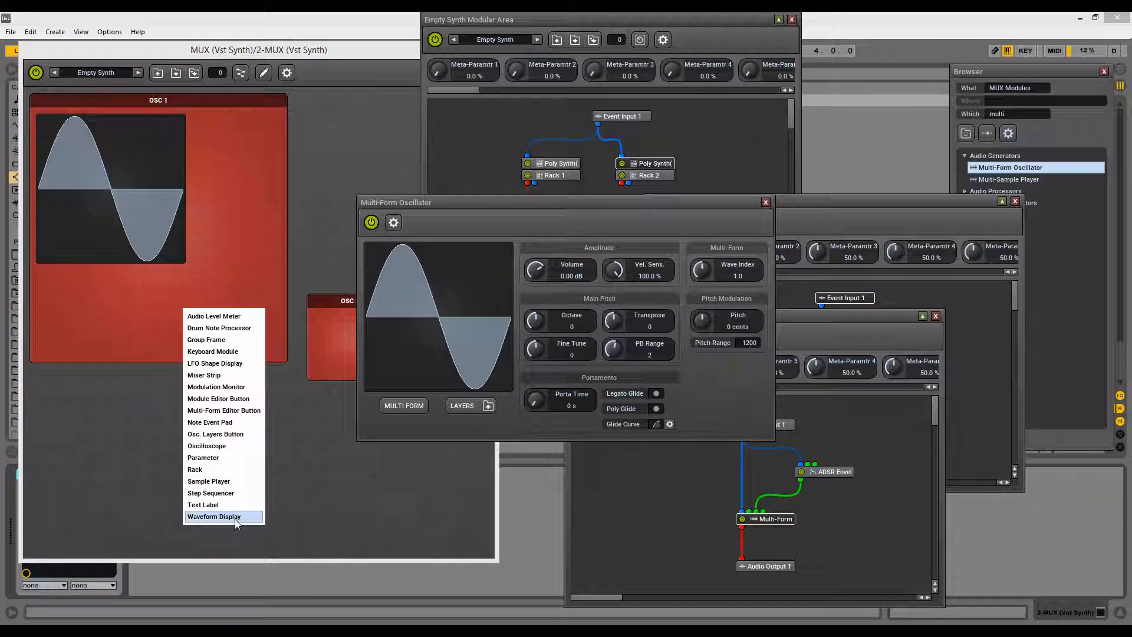
click(238, 411)
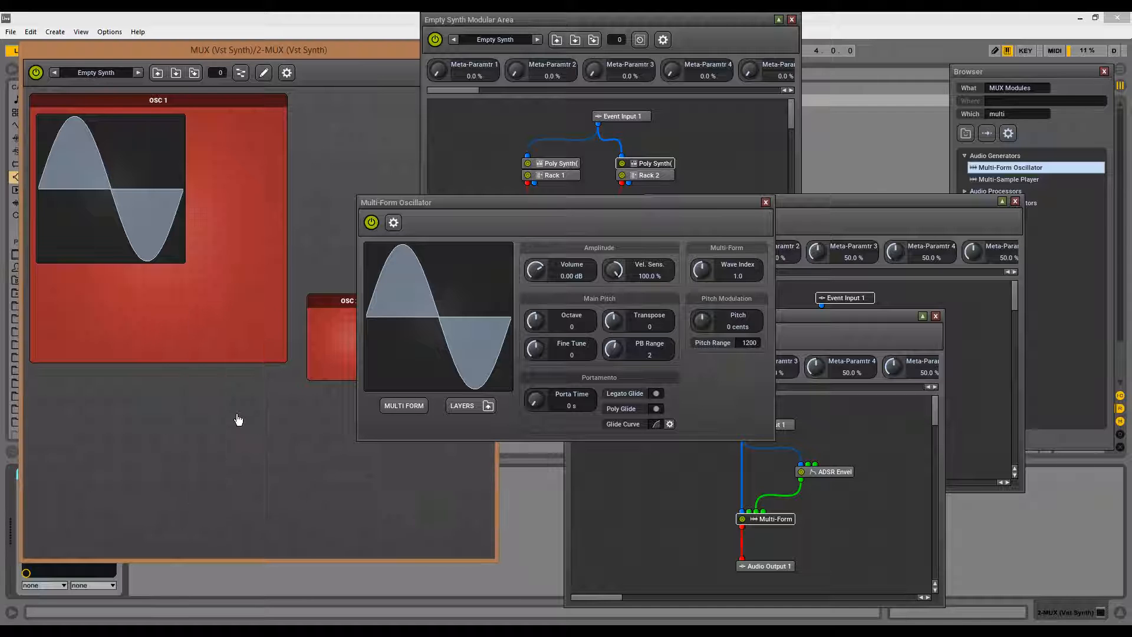
click(408, 411)
click(212, 314)
drag(216, 320, 69, 284)
Add an Osc. Layers Button linked to the oscillator's LAYERS control and place it under the waveform display's right end
right_click(197, 321)
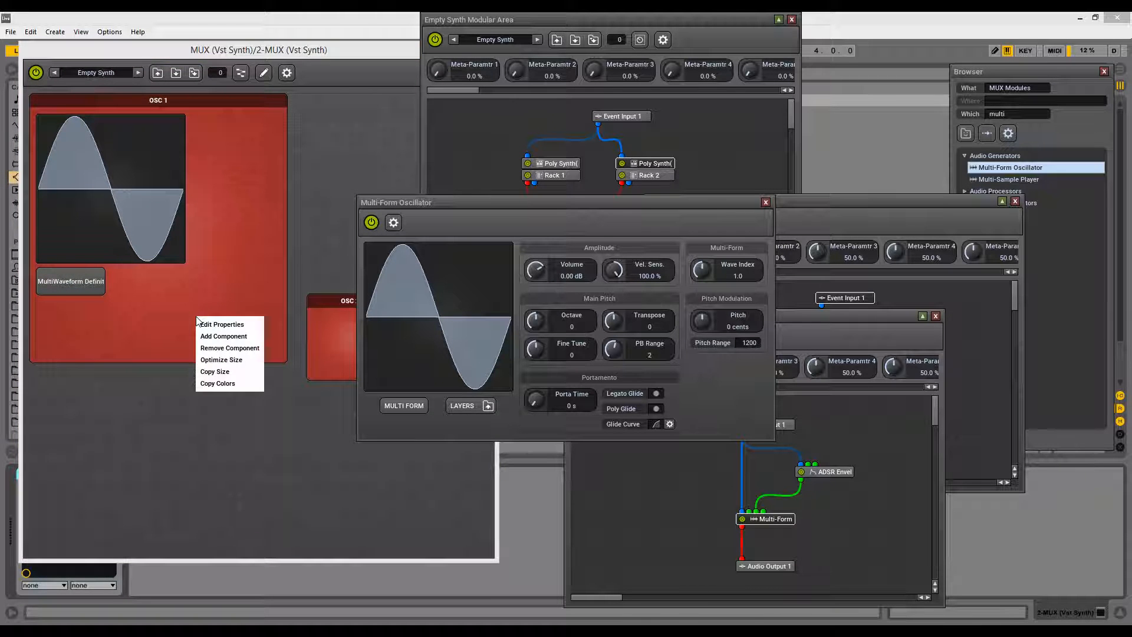
click(224, 336)
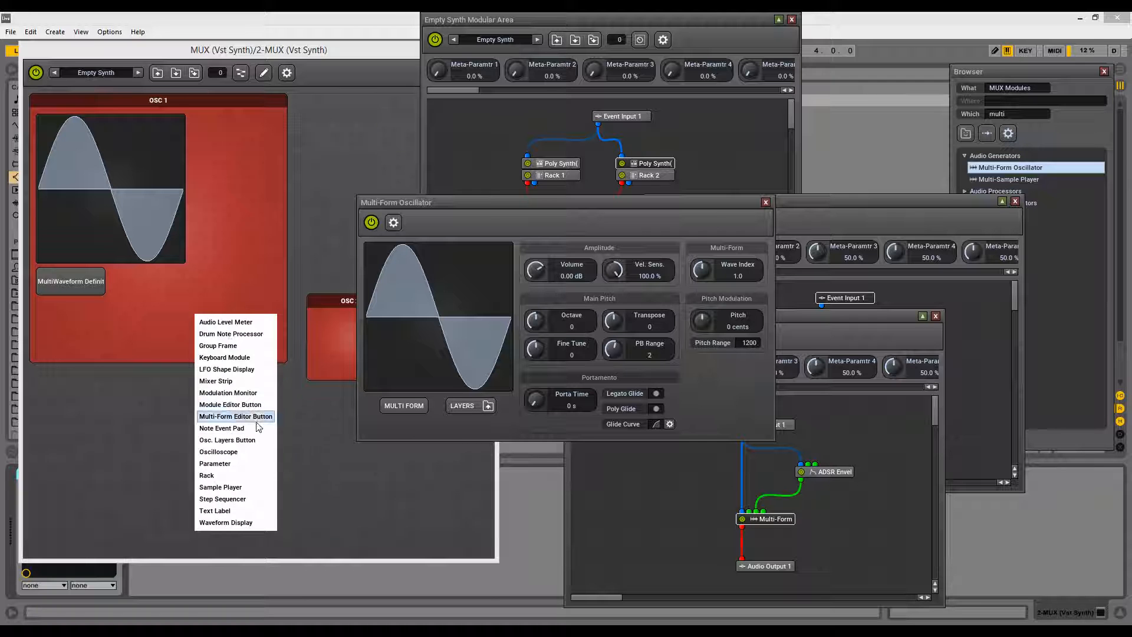
click(239, 440)
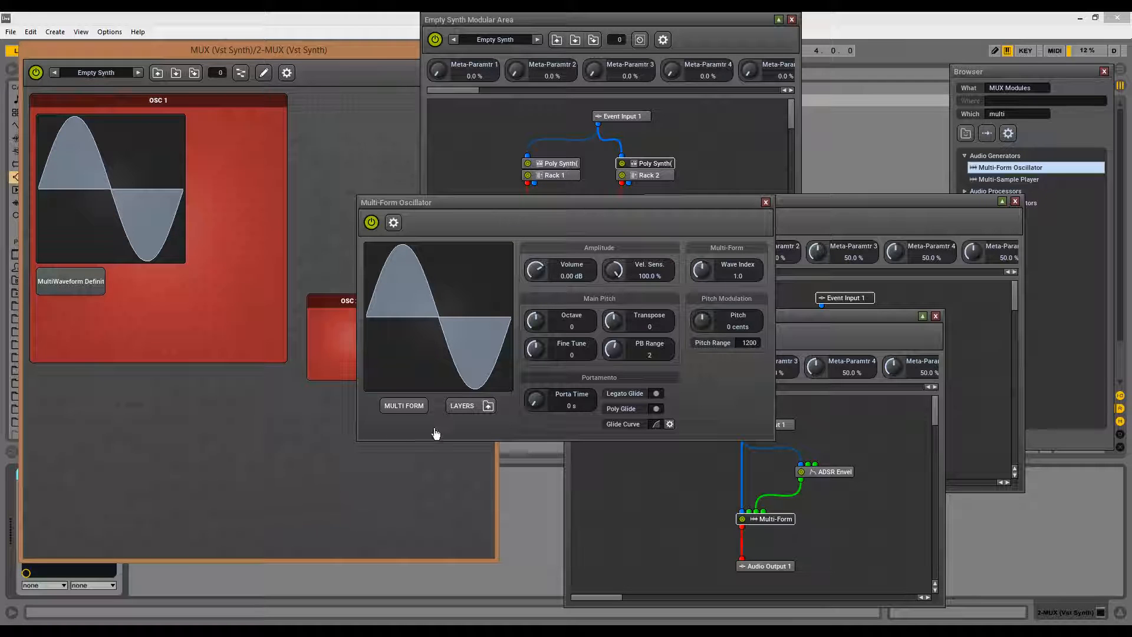
click(463, 407)
drag(208, 322, 146, 277)
Check the LAYERS button's size and set the Multi-Form editor button's height to 30 to match it
right_click(153, 279)
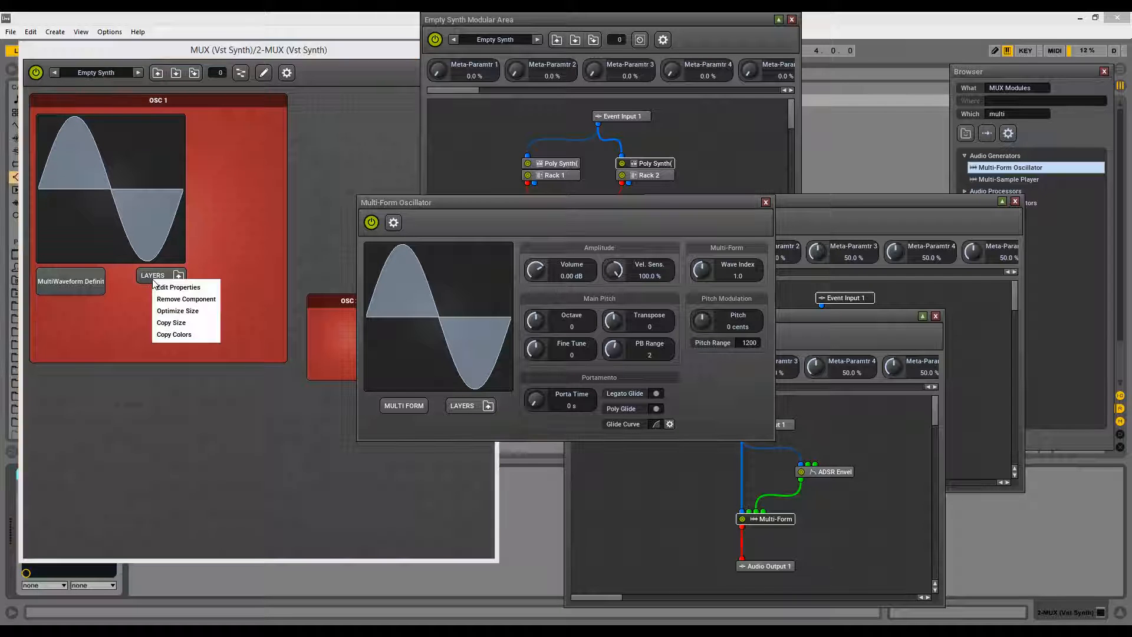
click(162, 288)
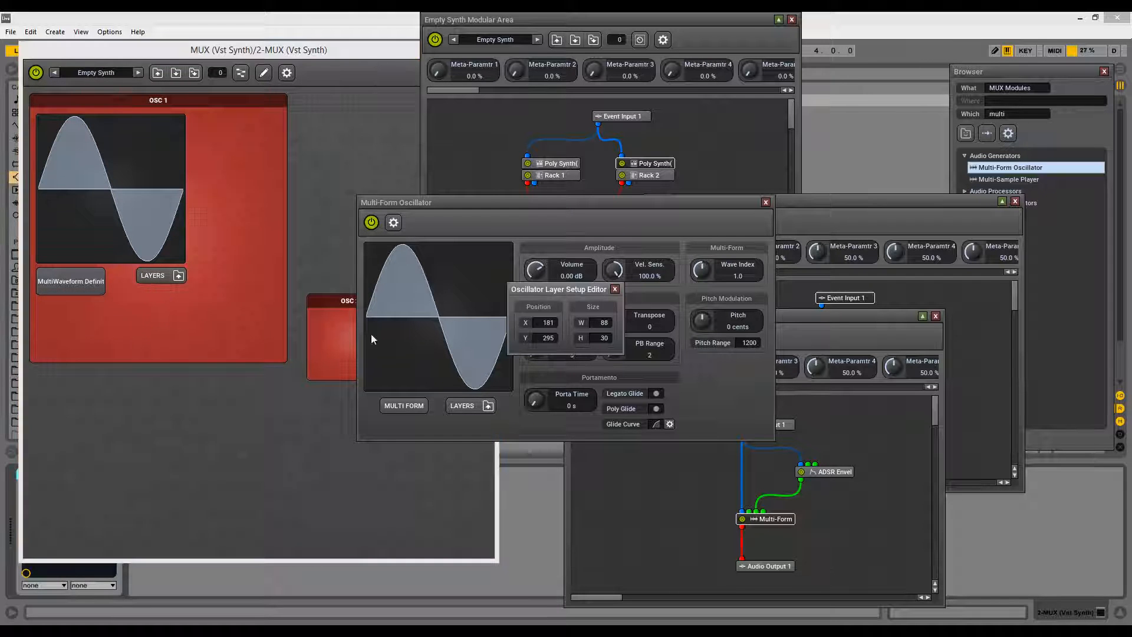
click(615, 289)
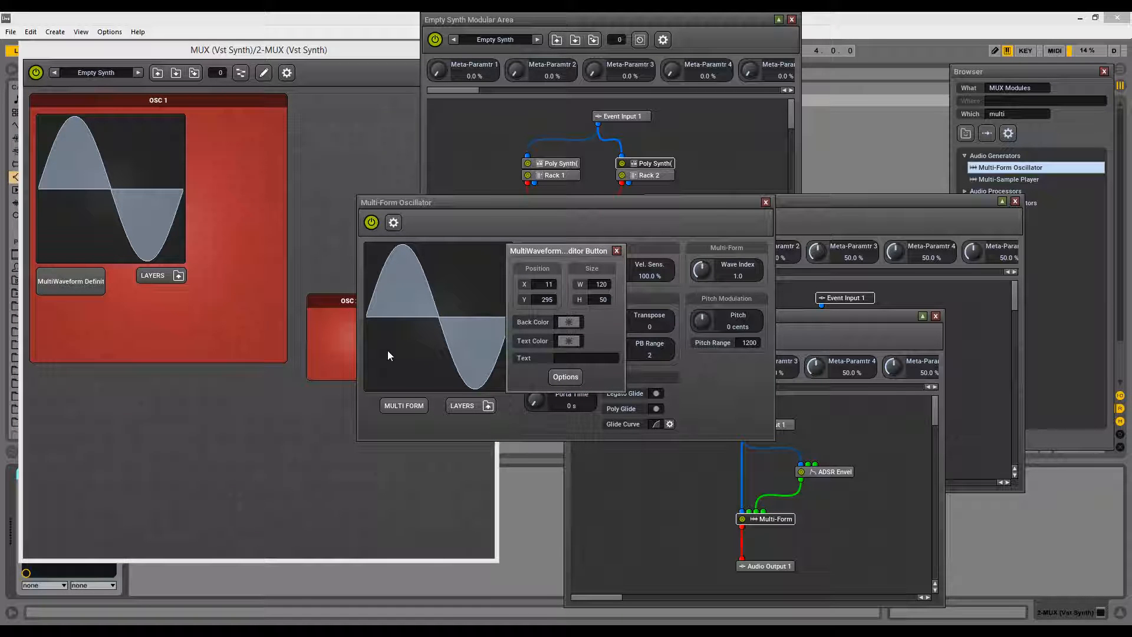
click(601, 301)
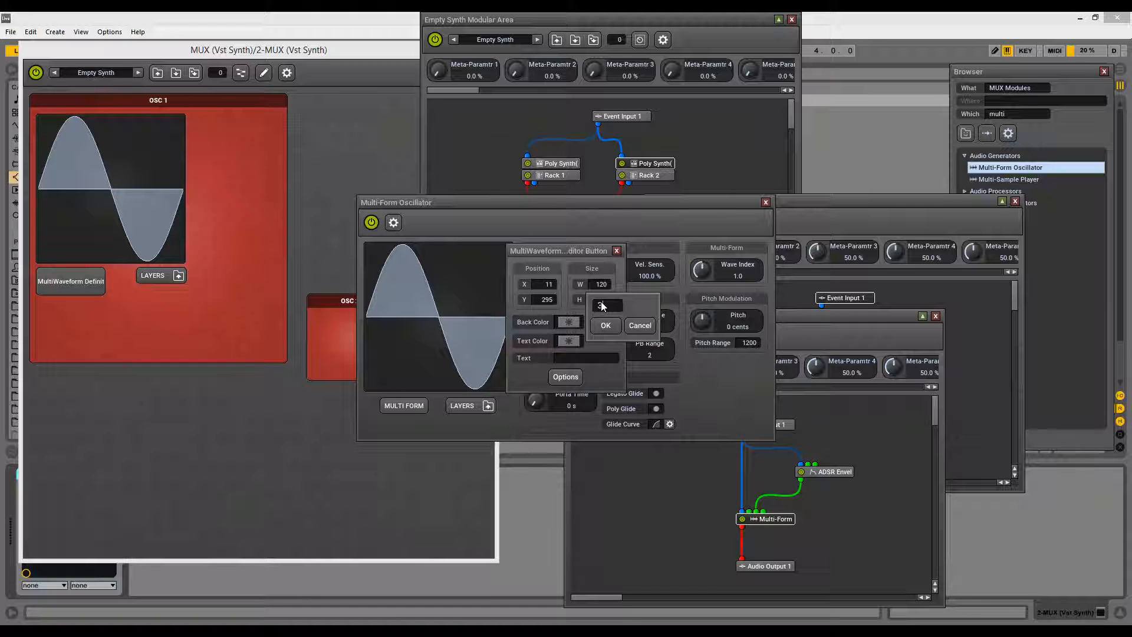
key(Return)
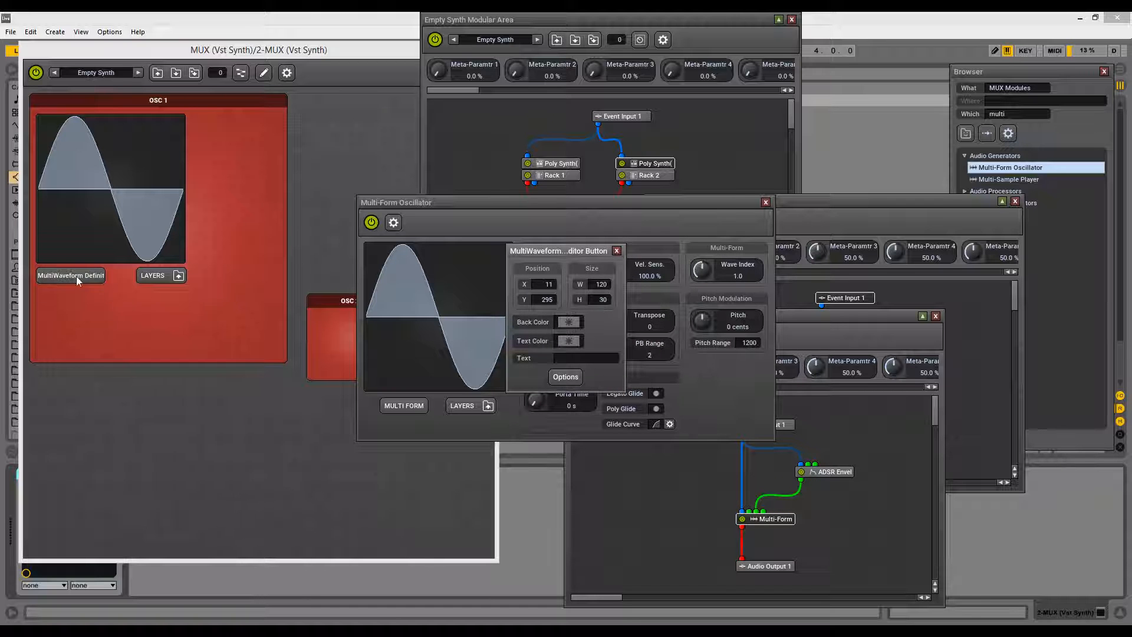
Label the Multi-Form editor button "MULTI FORM" and narrow it to fit its text, leaving a gap before the LAYERS button
right_click(78, 277)
click(129, 284)
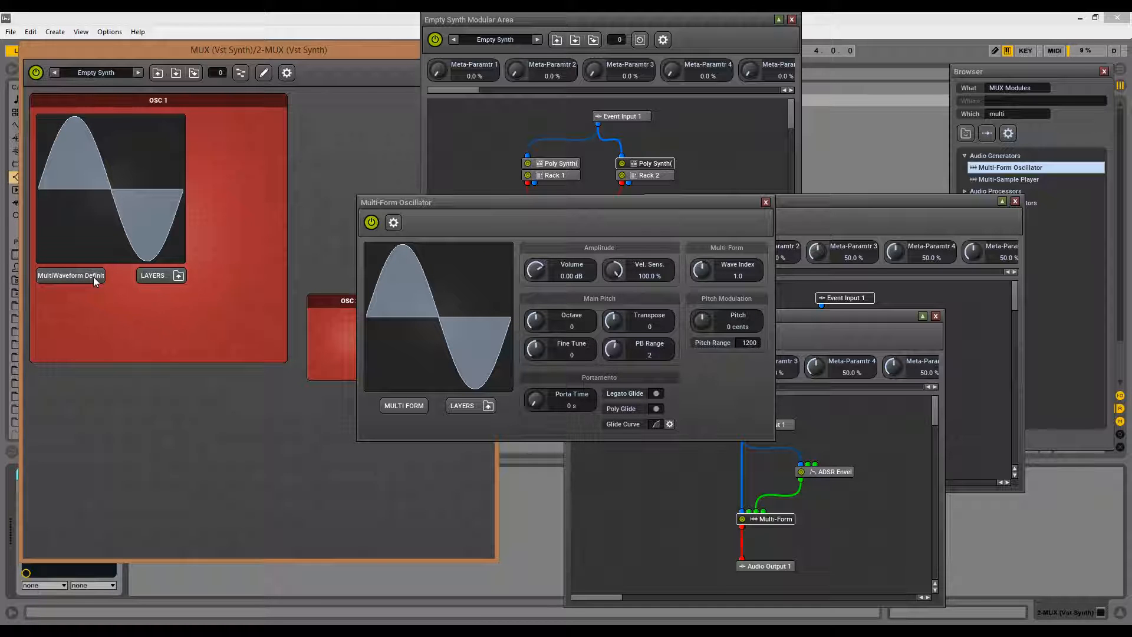
right_click(93, 277)
click(112, 281)
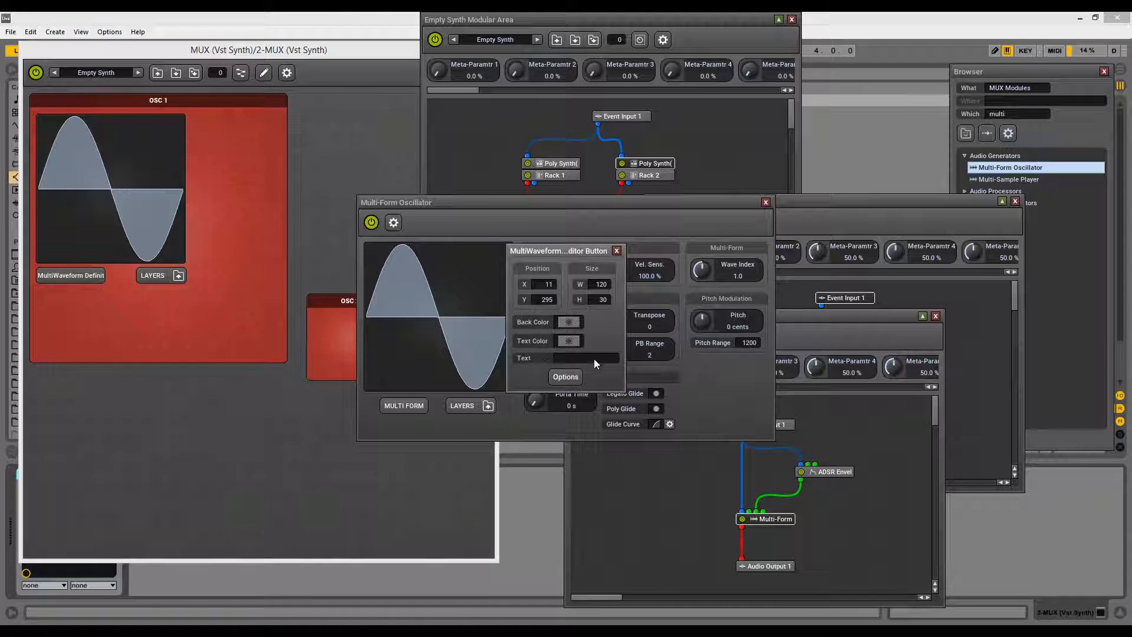
text(MULTI FORM)
key(Return)
click(617, 251)
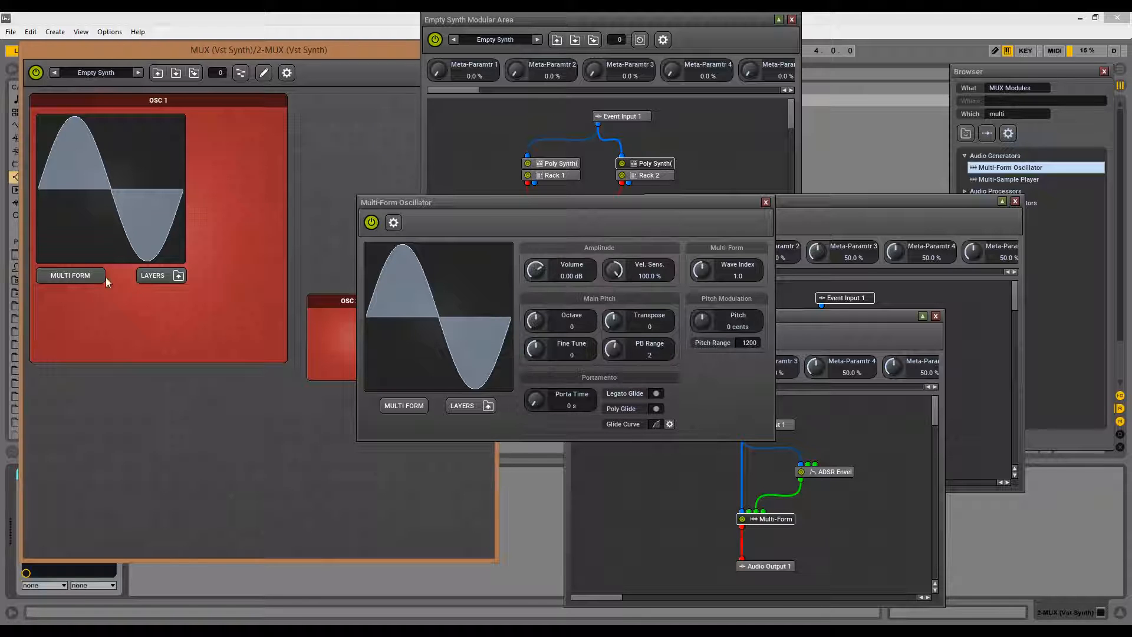
drag(85, 275, 87, 275)
Add the oscillator's Octave control as Numeric (Top Name), about 51 wide, between the MULTI FORM and LAYERS buttons at about X 111, Y 295
drag(574, 324, 146, 321)
right_click(149, 318)
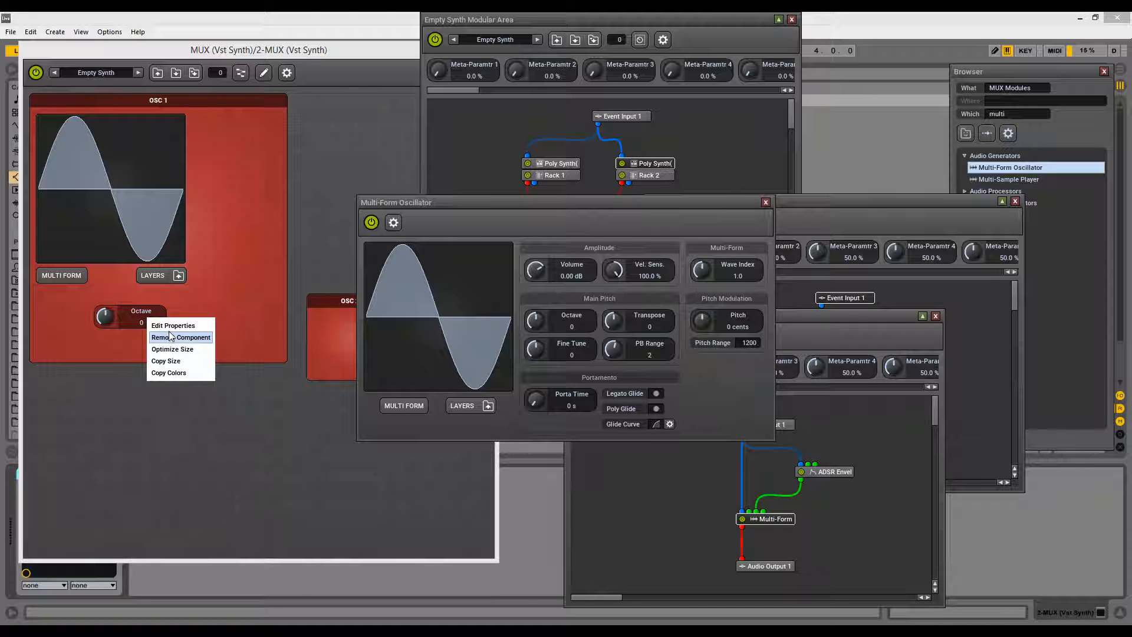
click(171, 326)
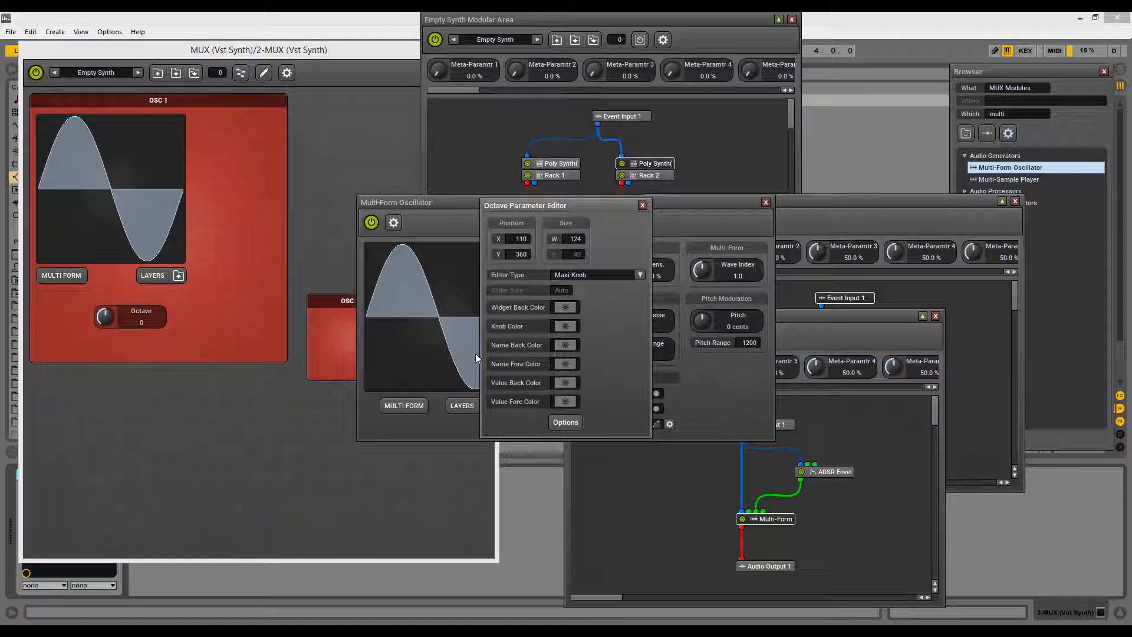
click(641, 276)
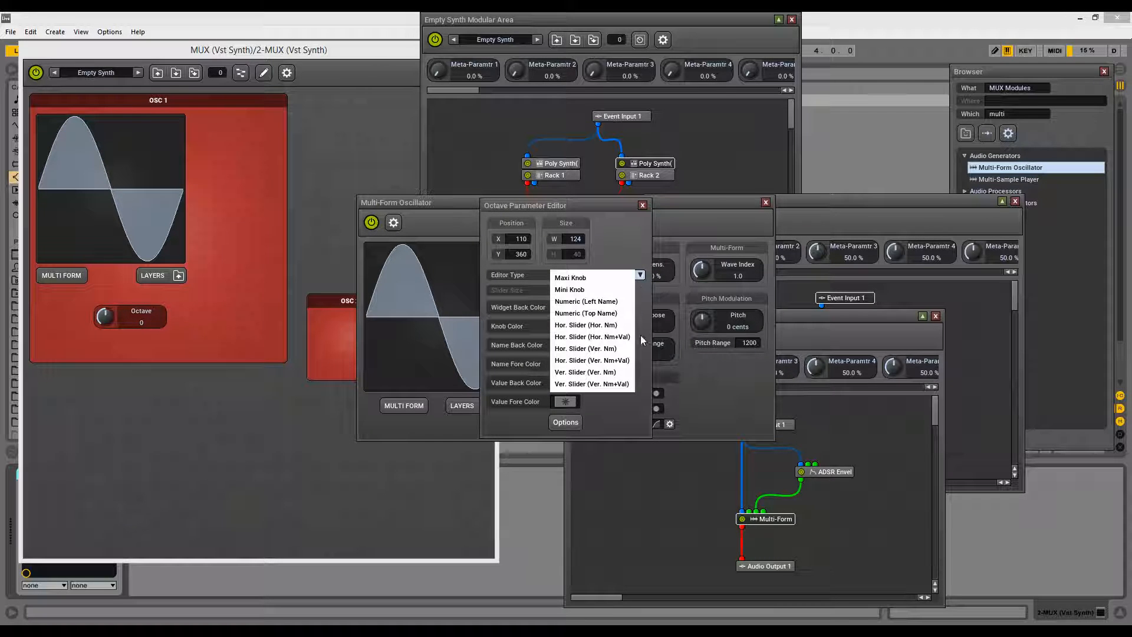
click(590, 313)
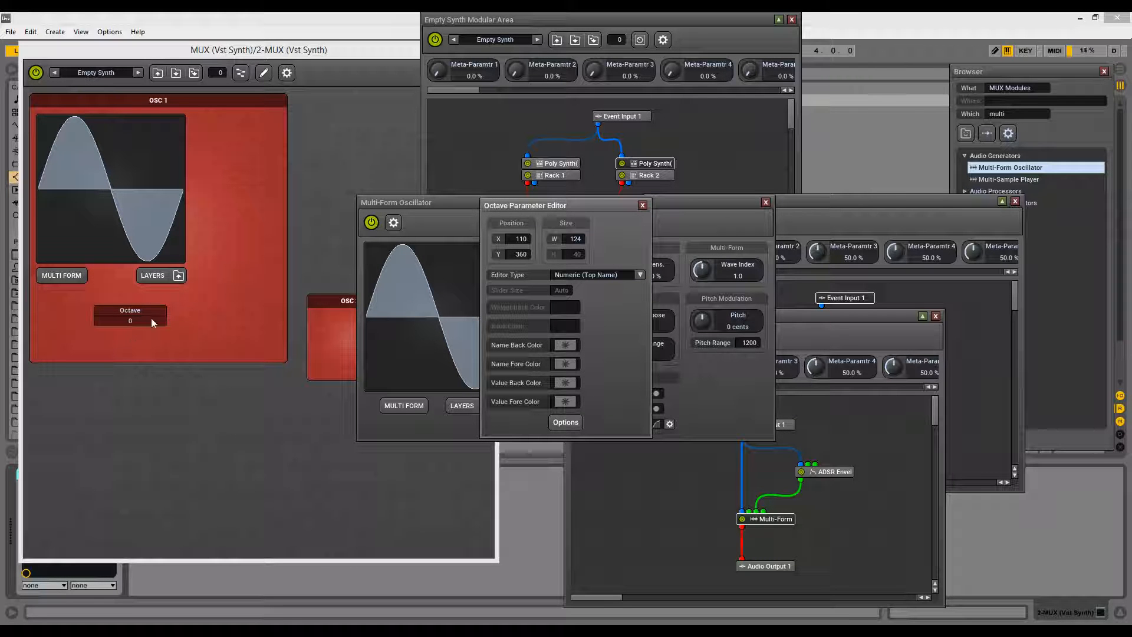
drag(165, 317, 114, 280)
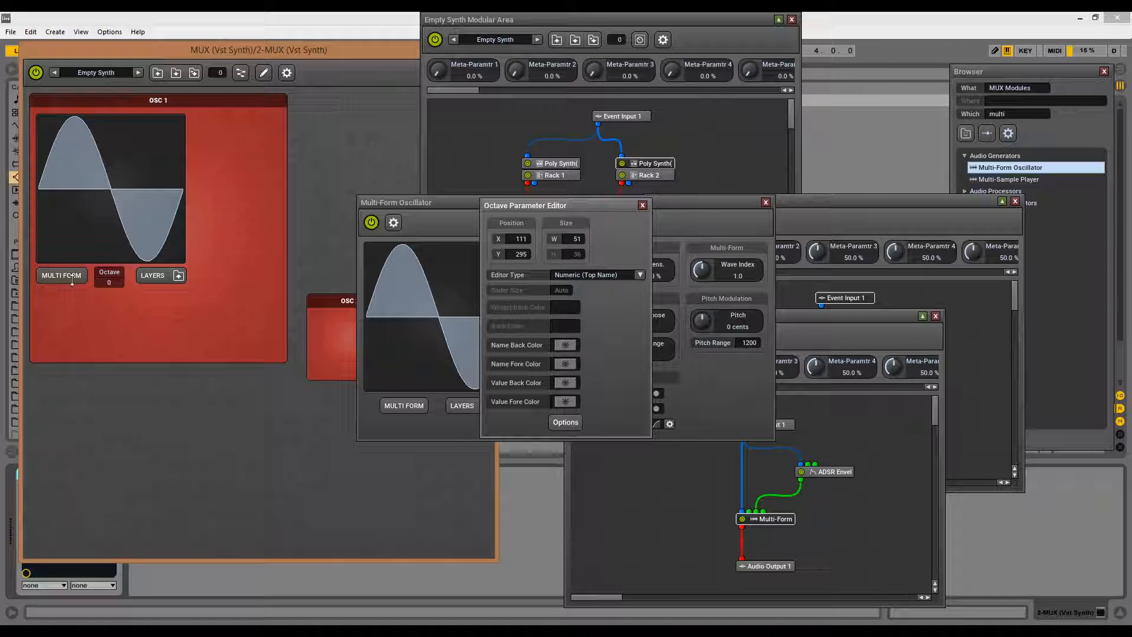
Check the Octave control's size and open the LAYERS button's properties
right_click(112, 280)
click(122, 286)
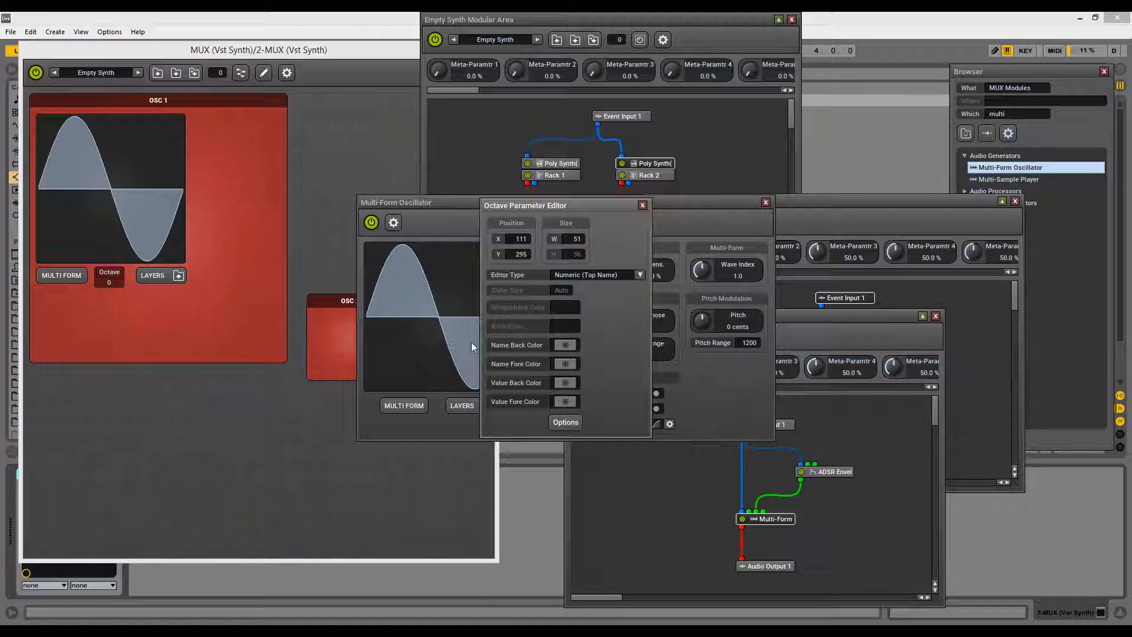
click(642, 205)
right_click(159, 281)
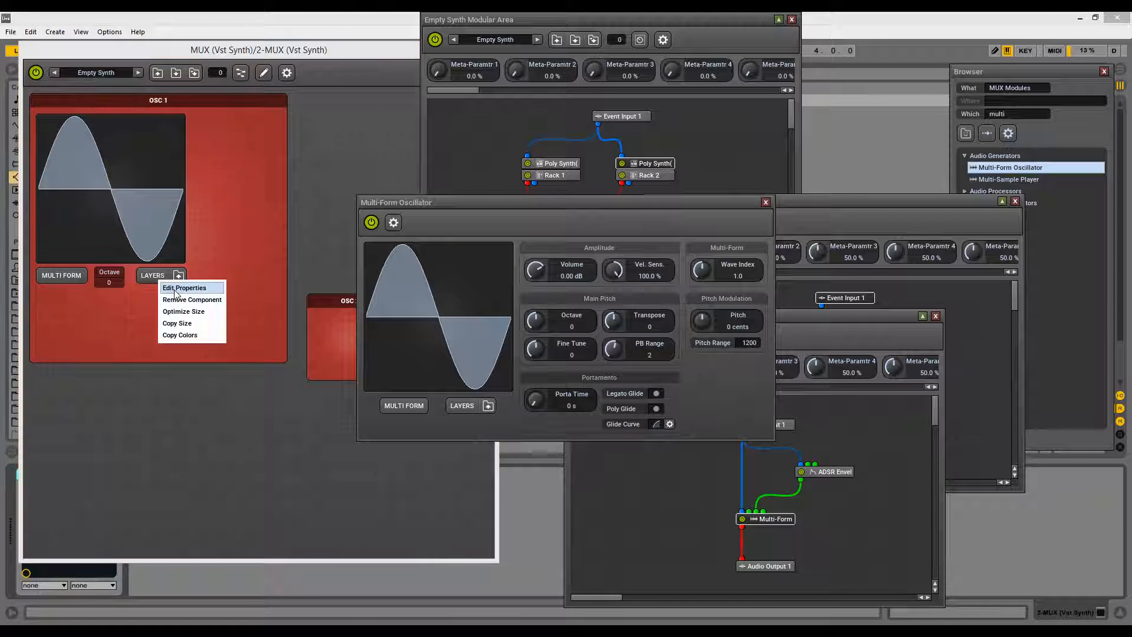
click(176, 288)
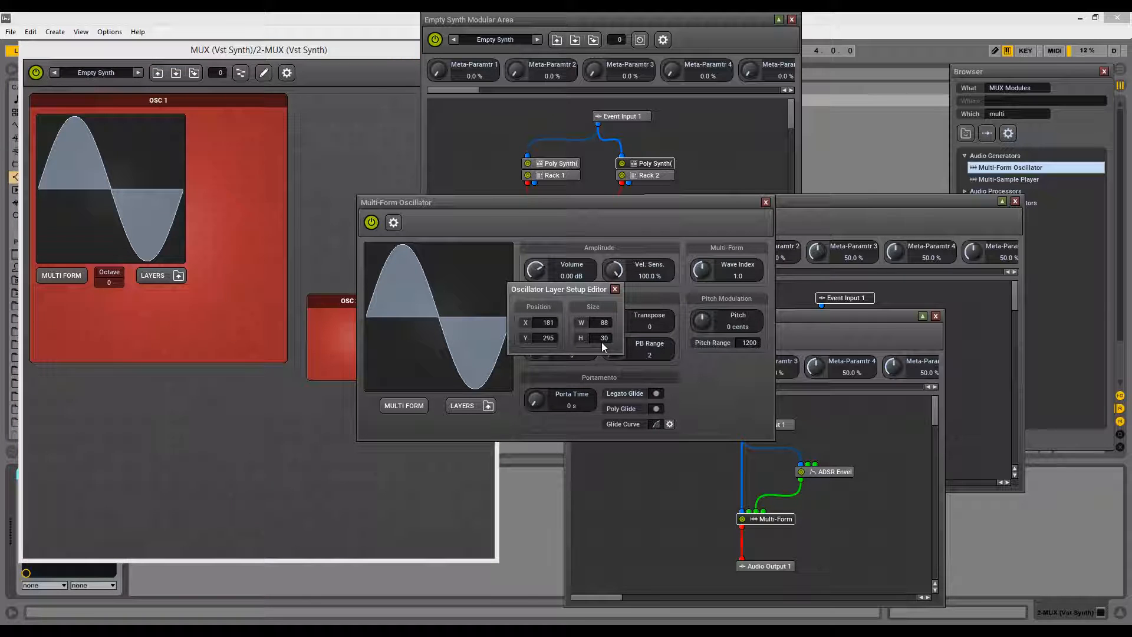